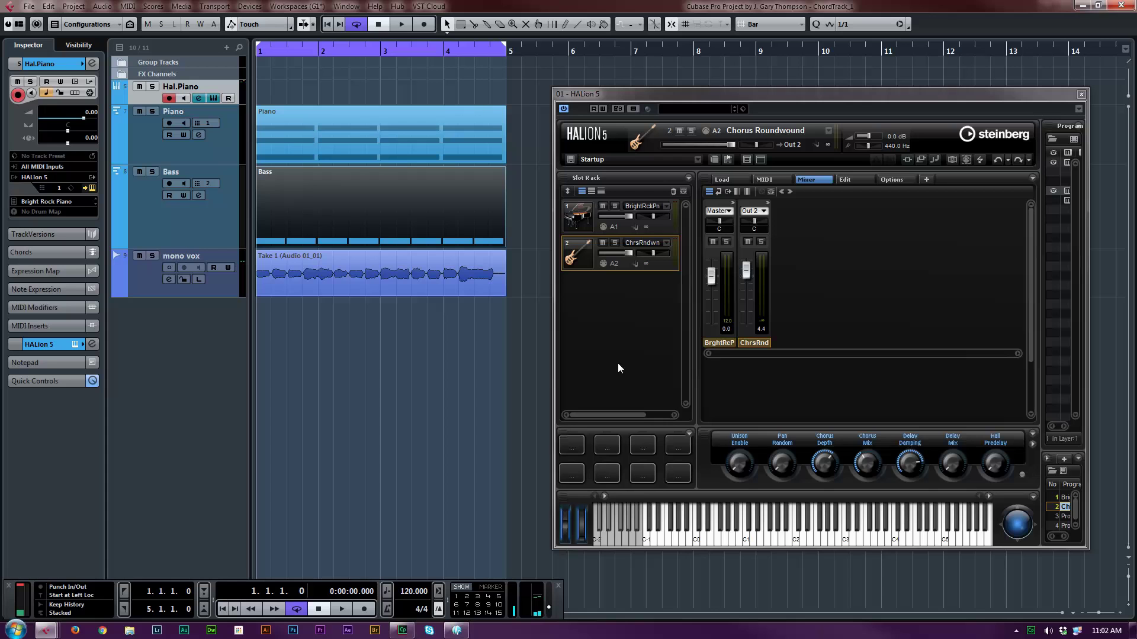
Open the Piano track's MIDI part in the Key Editor, play it back, and close the editor.
click(167, 157)
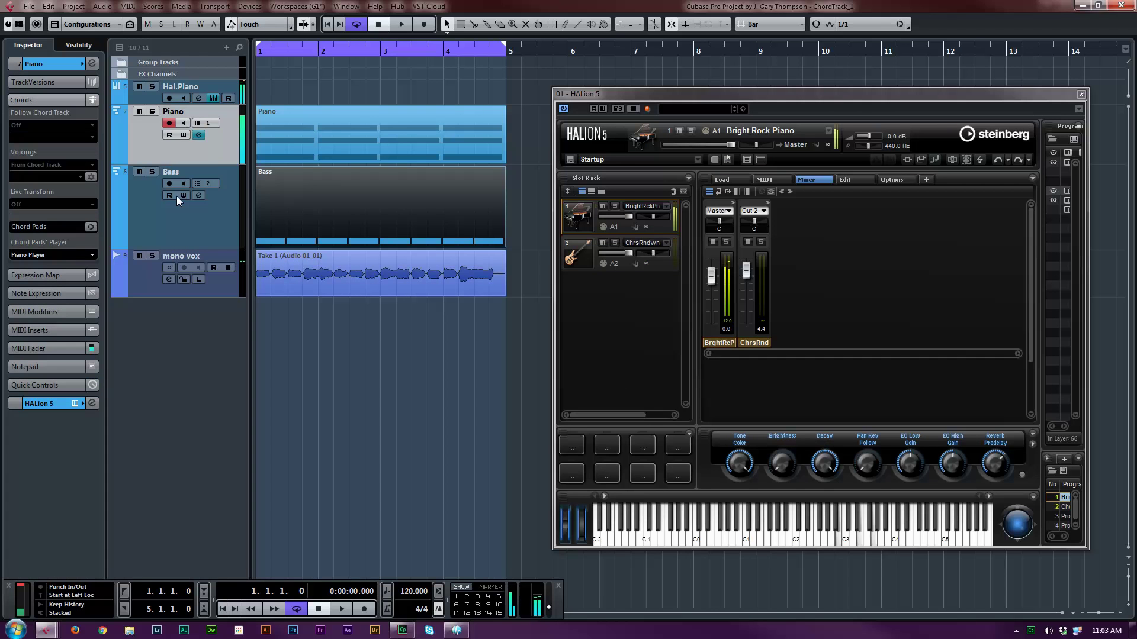
click(180, 223)
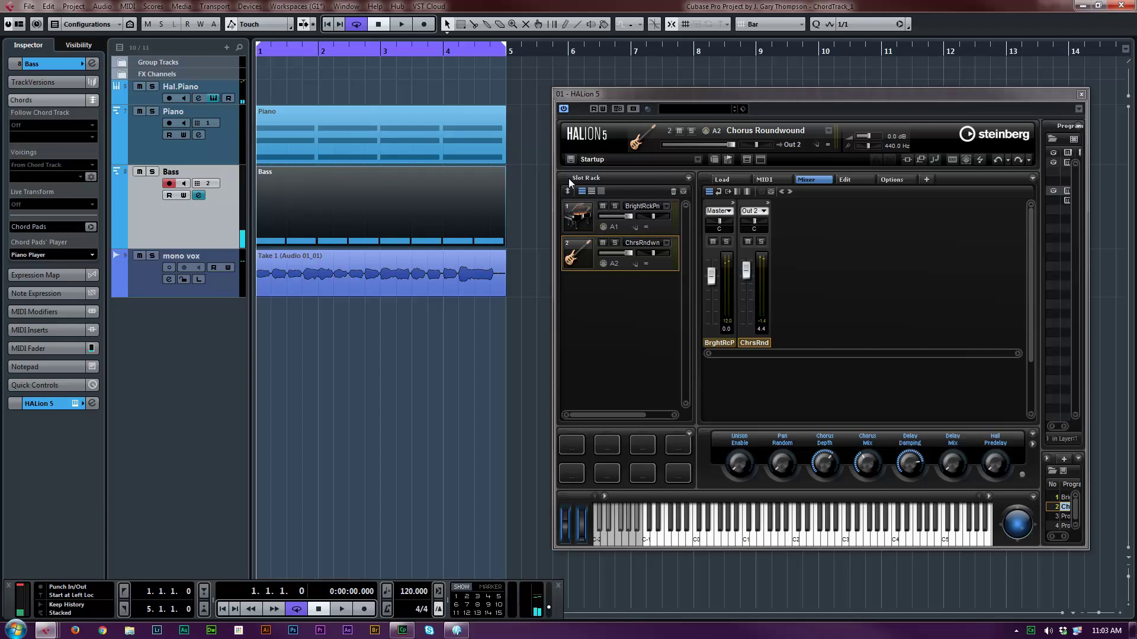
click(215, 97)
double_click(339, 147)
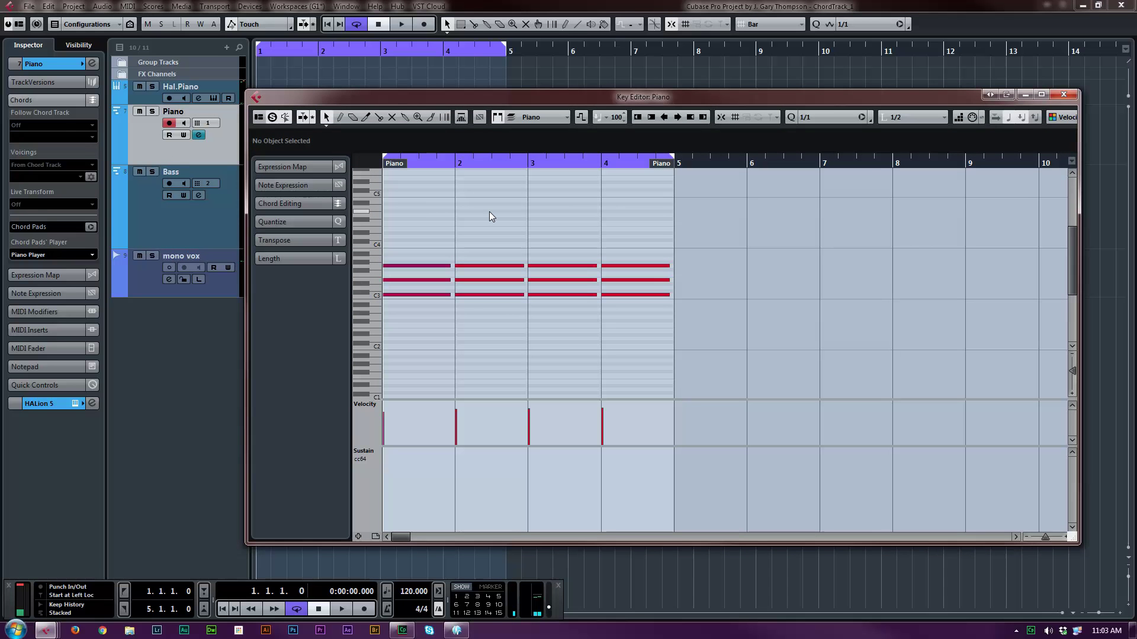
key(space)
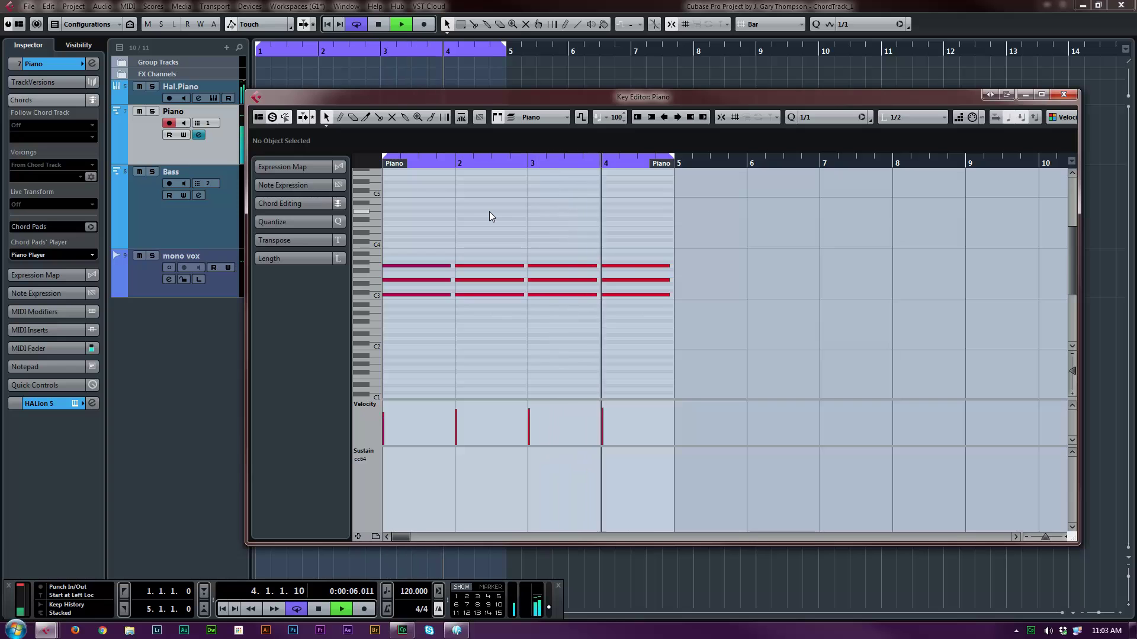
key(space)
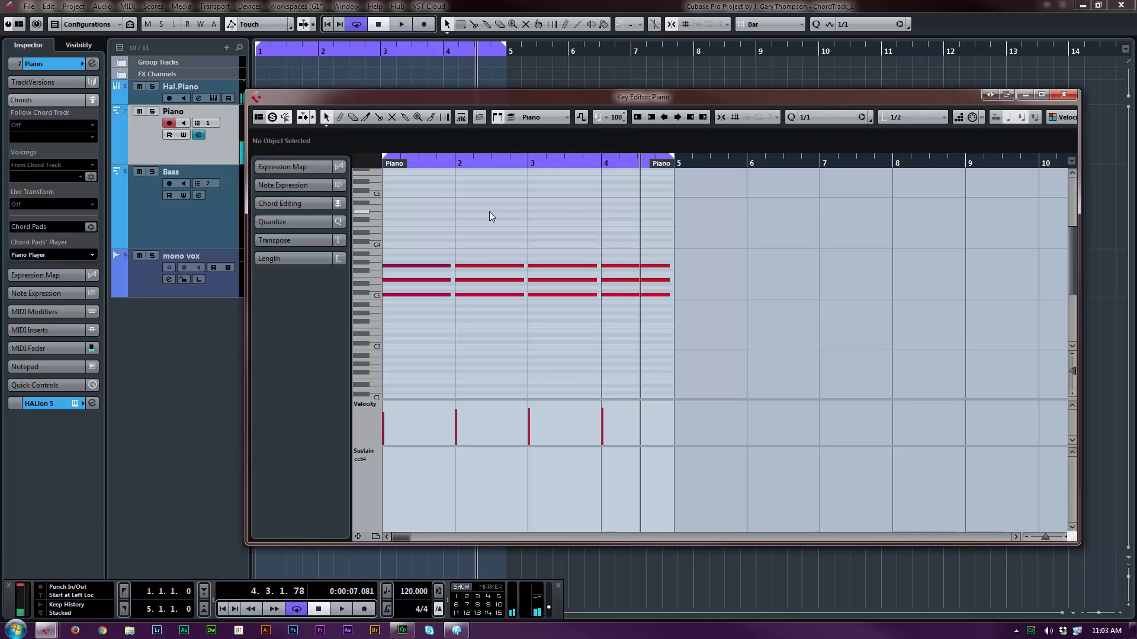
click(1063, 94)
Examine the Bass track's MIDI part in the Key Editor while playing it, and close the editor.
click(225, 219)
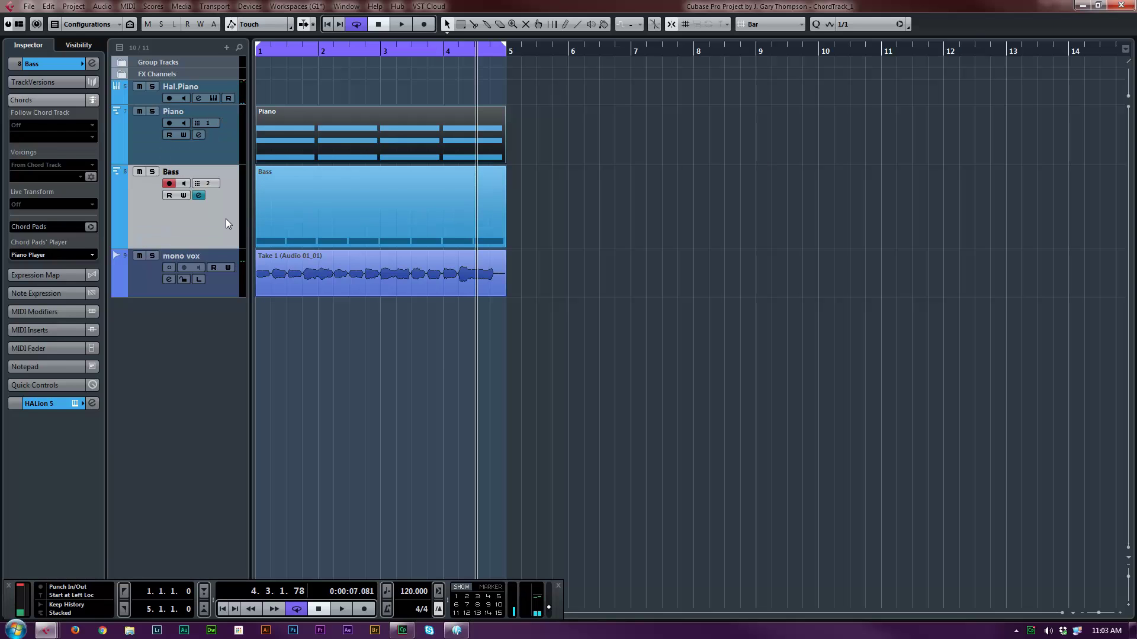
double_click(324, 211)
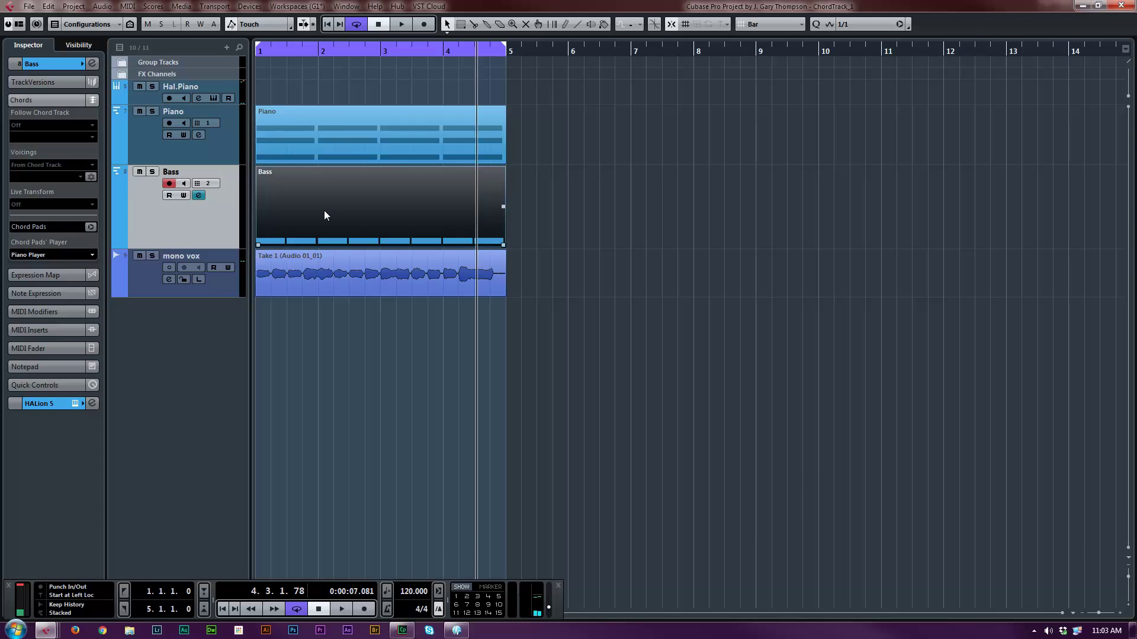
key(space)
key(space)
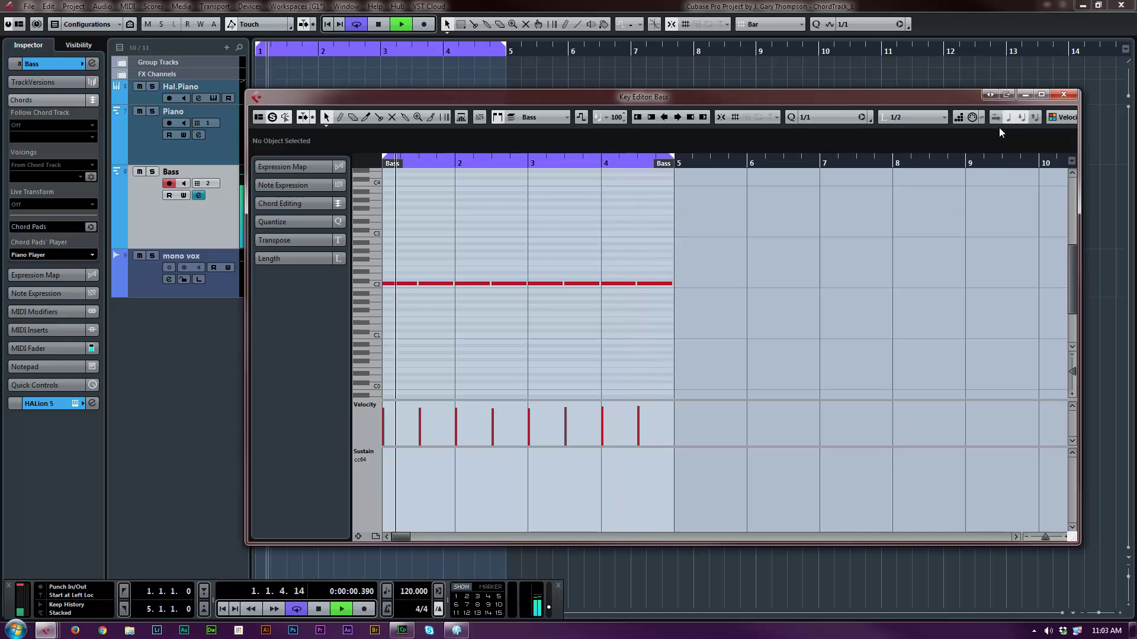
key(space)
click(1068, 97)
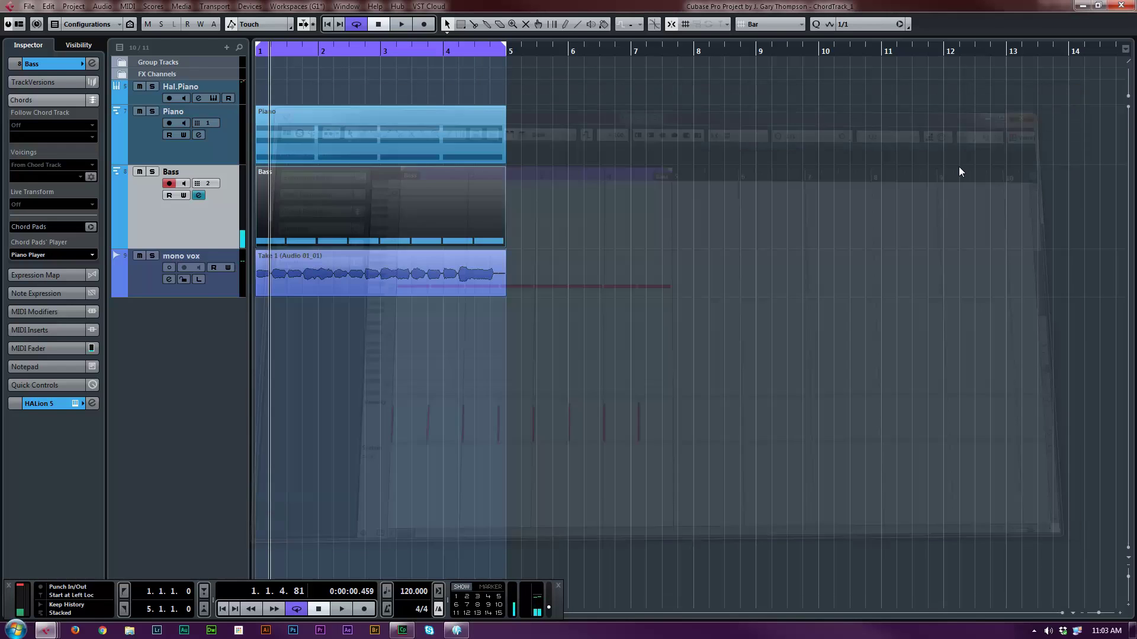
Solo the mono vox track, play the vocal from the project start, and return the cursor to the beginning.
click(153, 268)
click(153, 257)
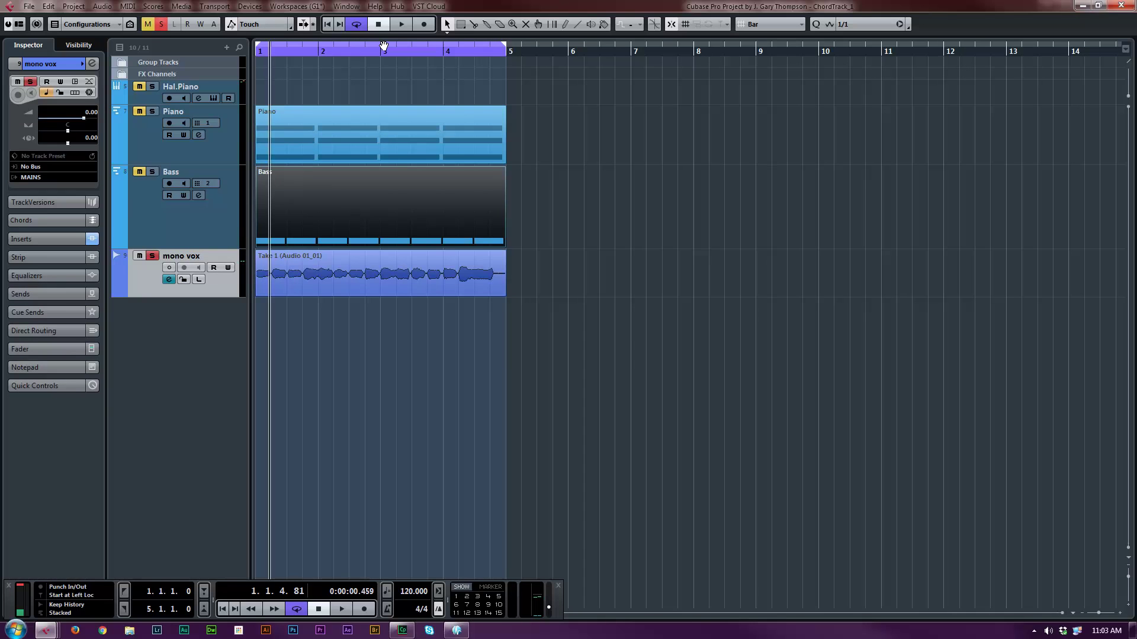
key(Home)
key(space)
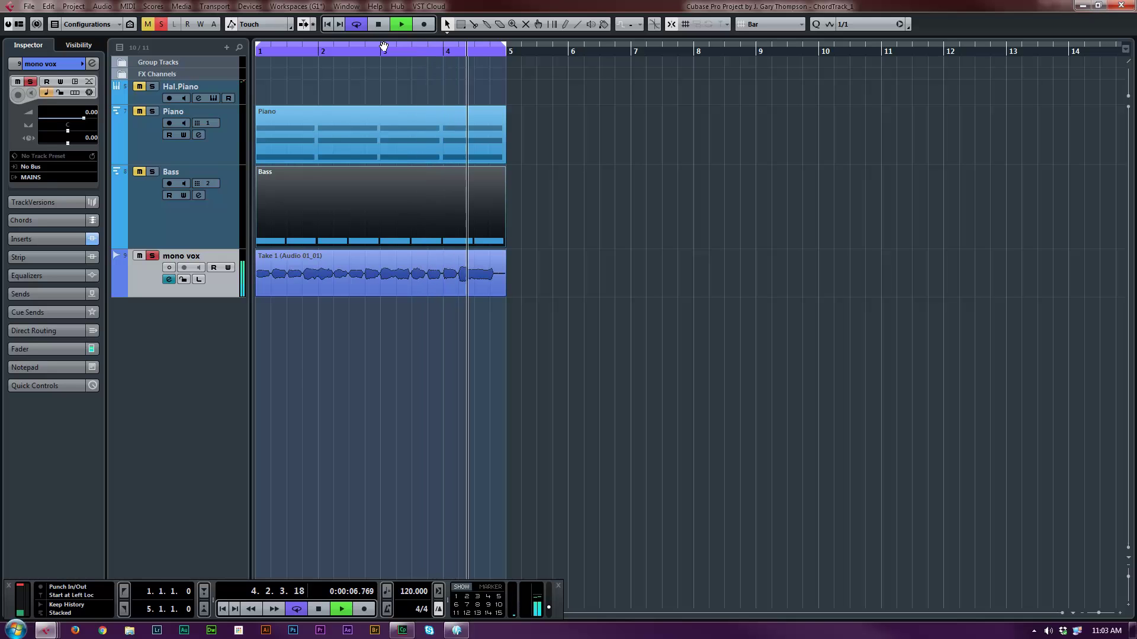
key(space)
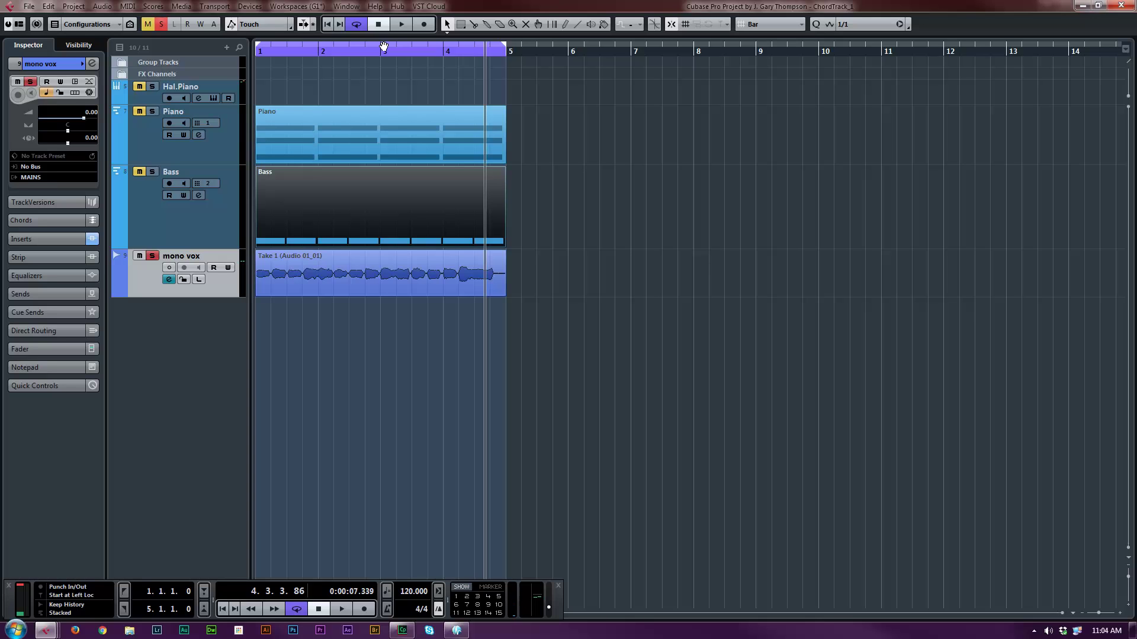
key(Home)
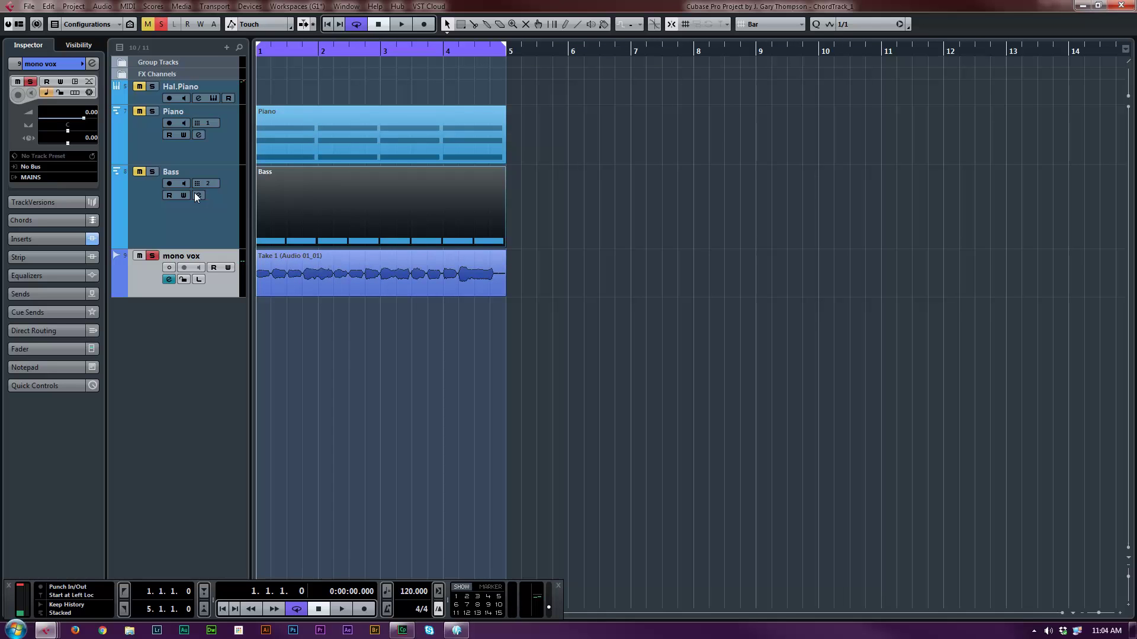
Solo the Bass and Piano tracks as well, and clear the solo state of all tracks.
click(151, 171)
click(152, 111)
click(161, 23)
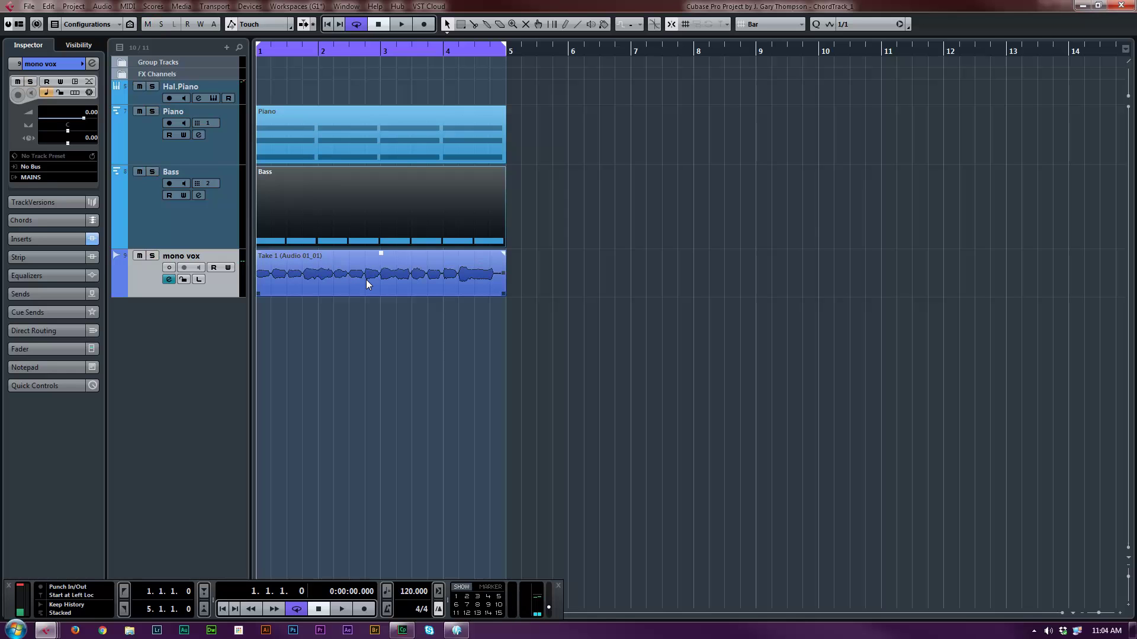
Add a yellow-coloured chord track directly above the Piano track.
right_click(198, 326)
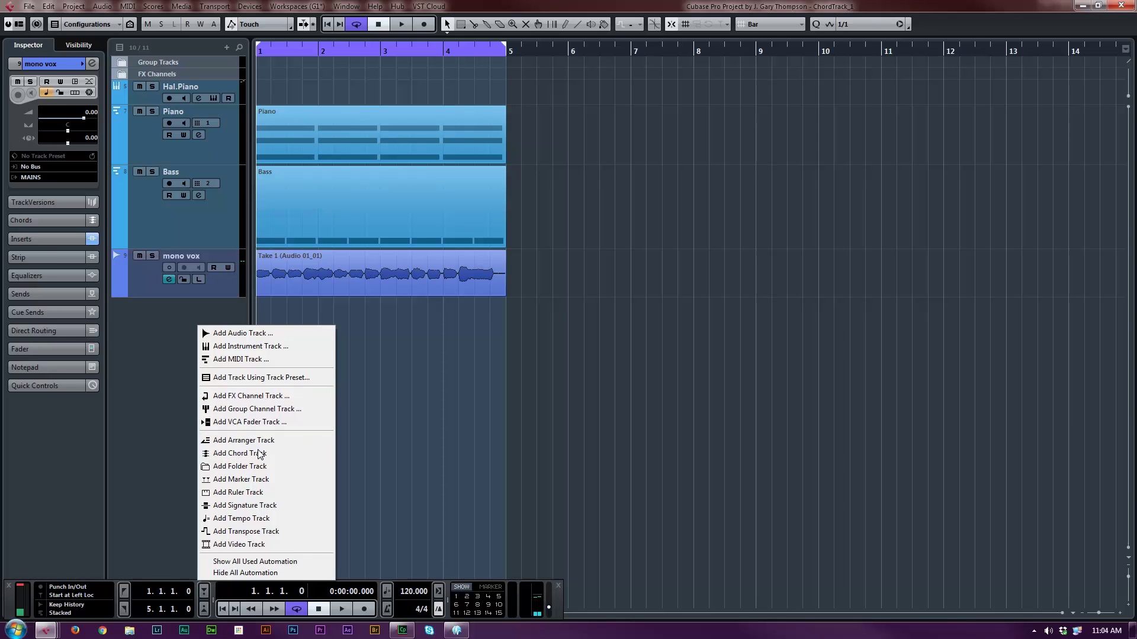
click(228, 453)
drag(204, 346, 208, 138)
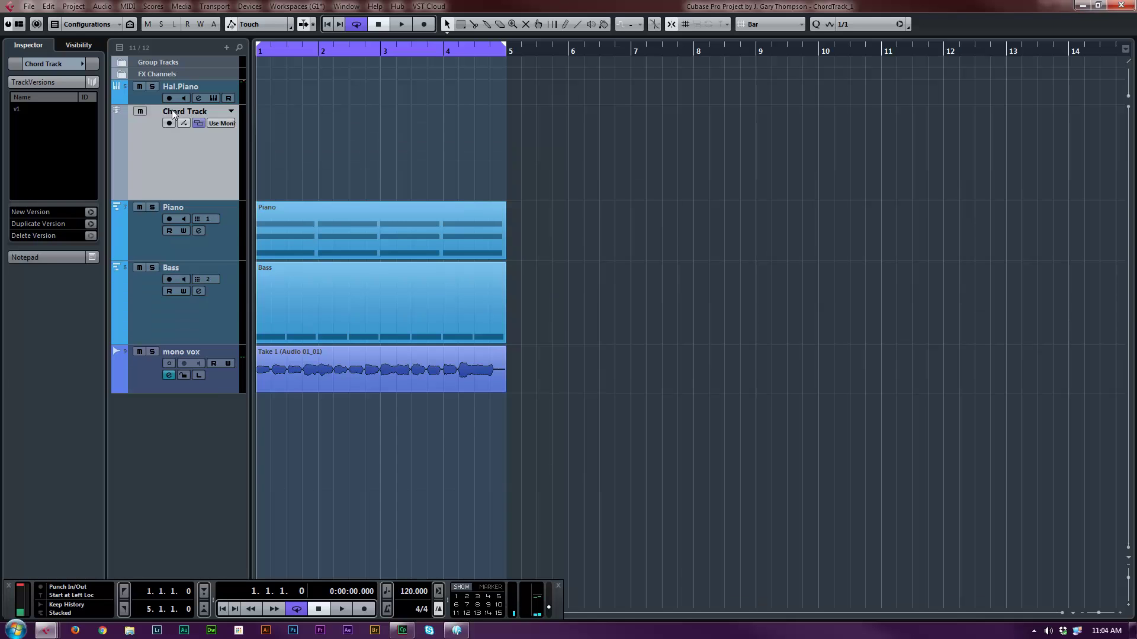
click(81, 64)
click(147, 73)
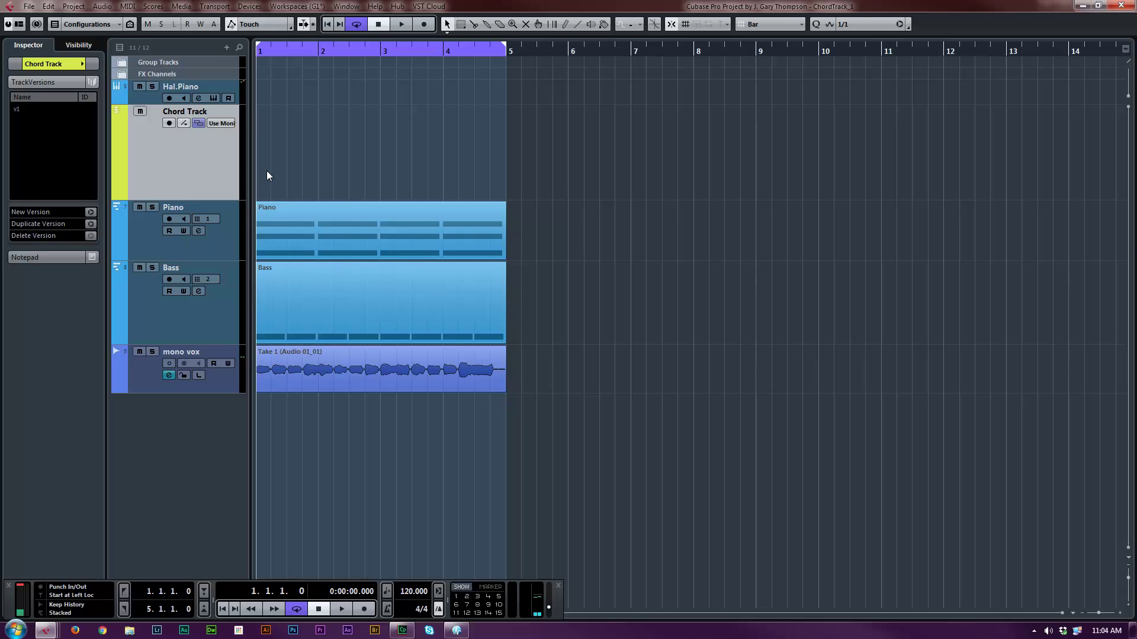
Draw four empty chord events on the chord track, one at the start of each of bars 1 to 4.
key(8)
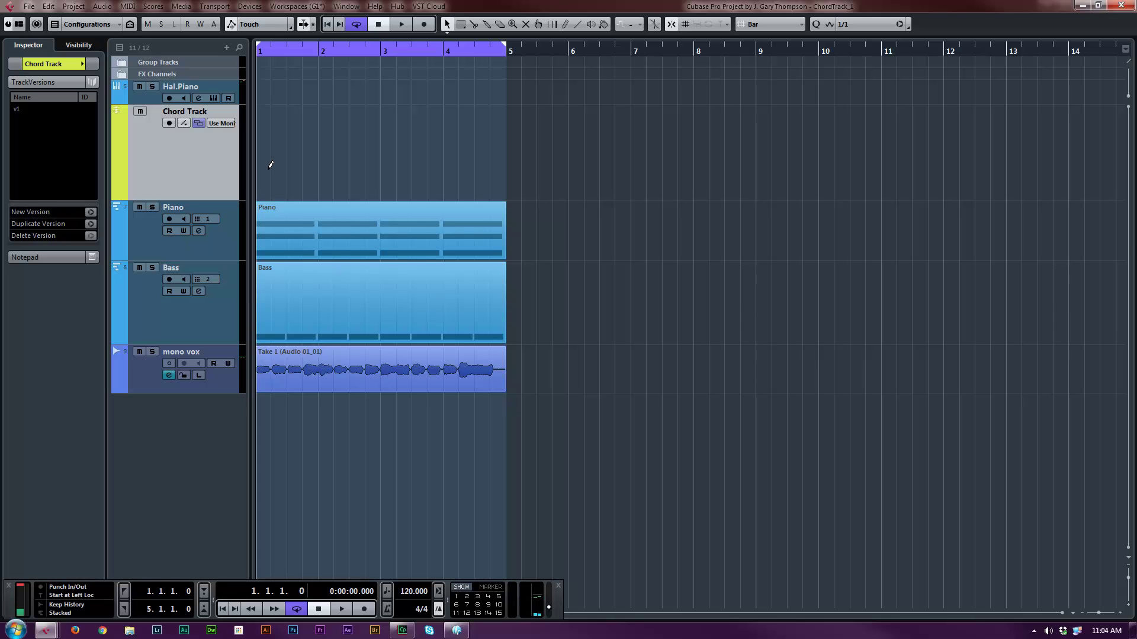
click(274, 164)
click(328, 155)
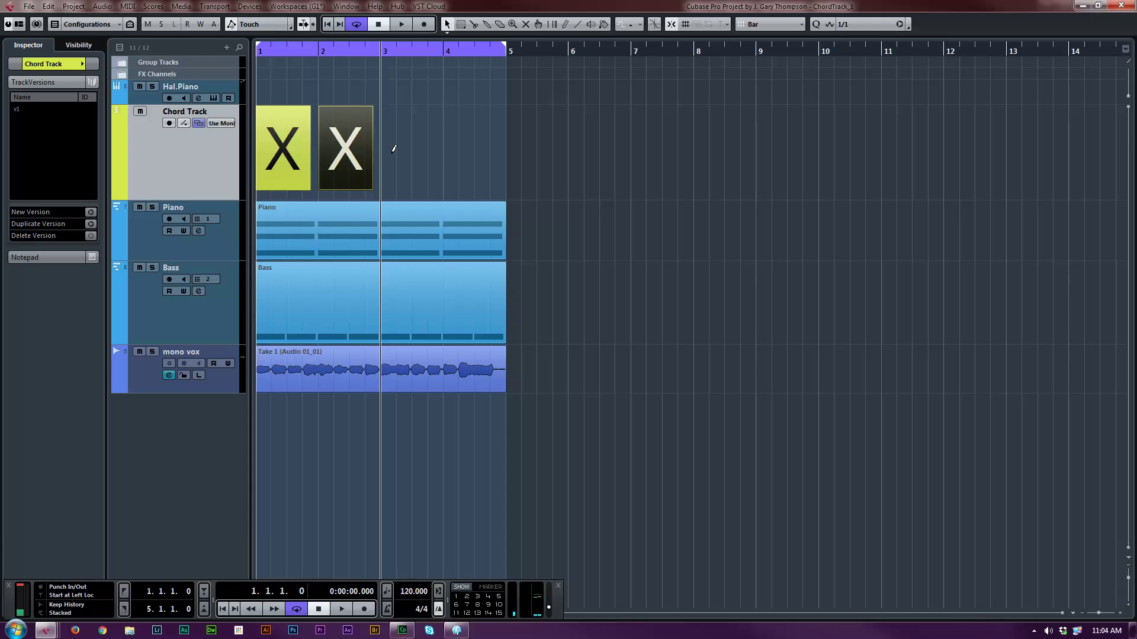
click(393, 146)
click(458, 146)
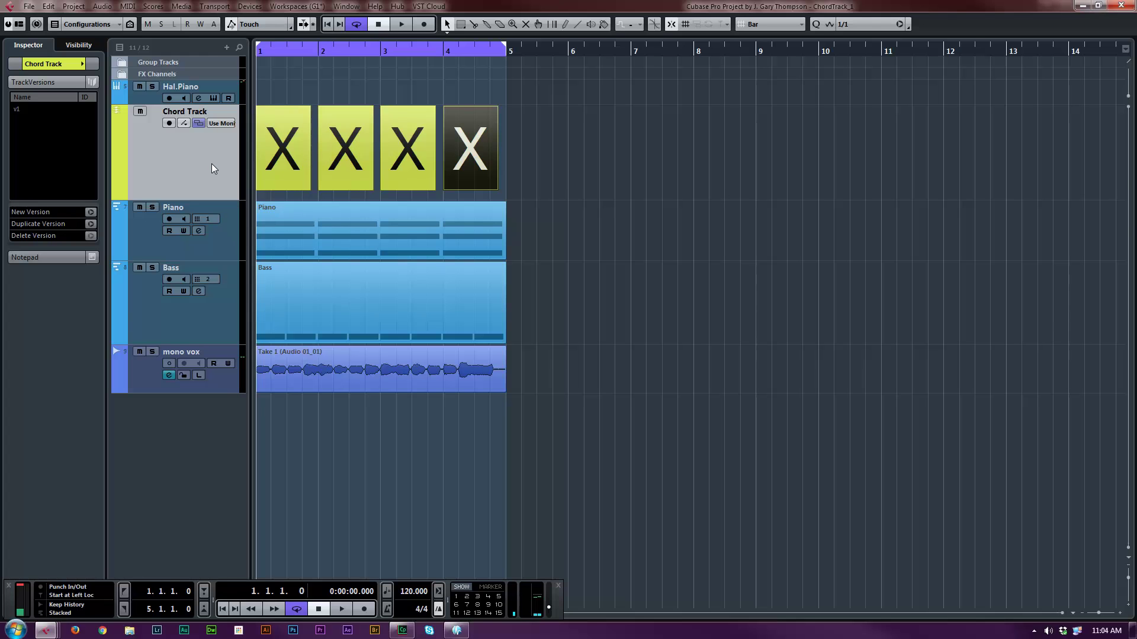
Define the chord event at bar 1 as D major.
double_click(281, 155)
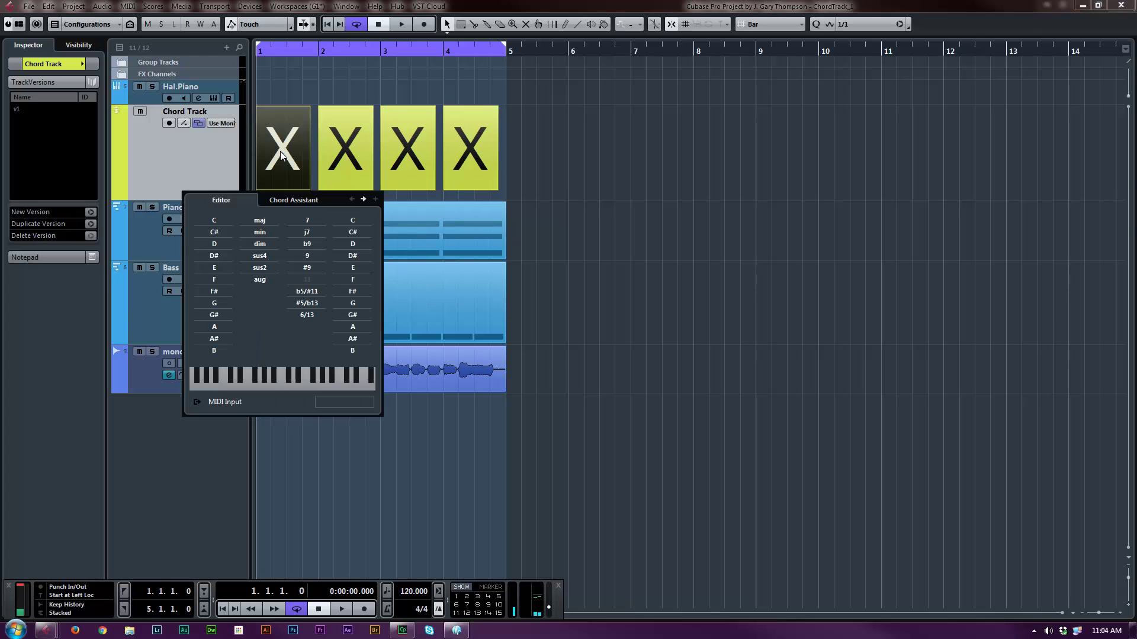
click(218, 245)
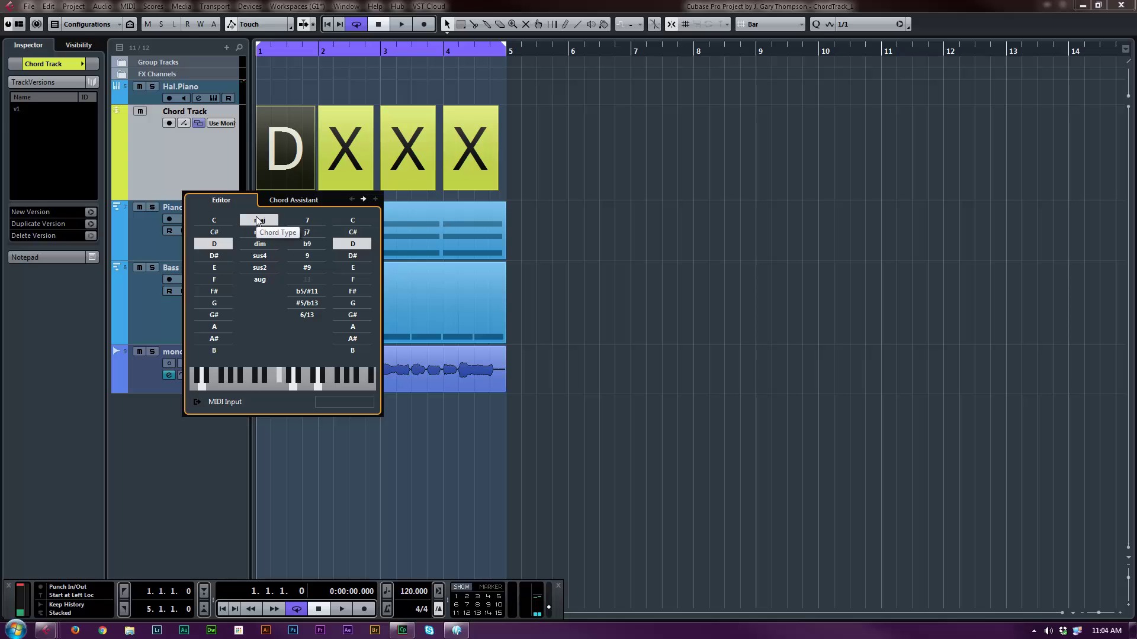
click(277, 147)
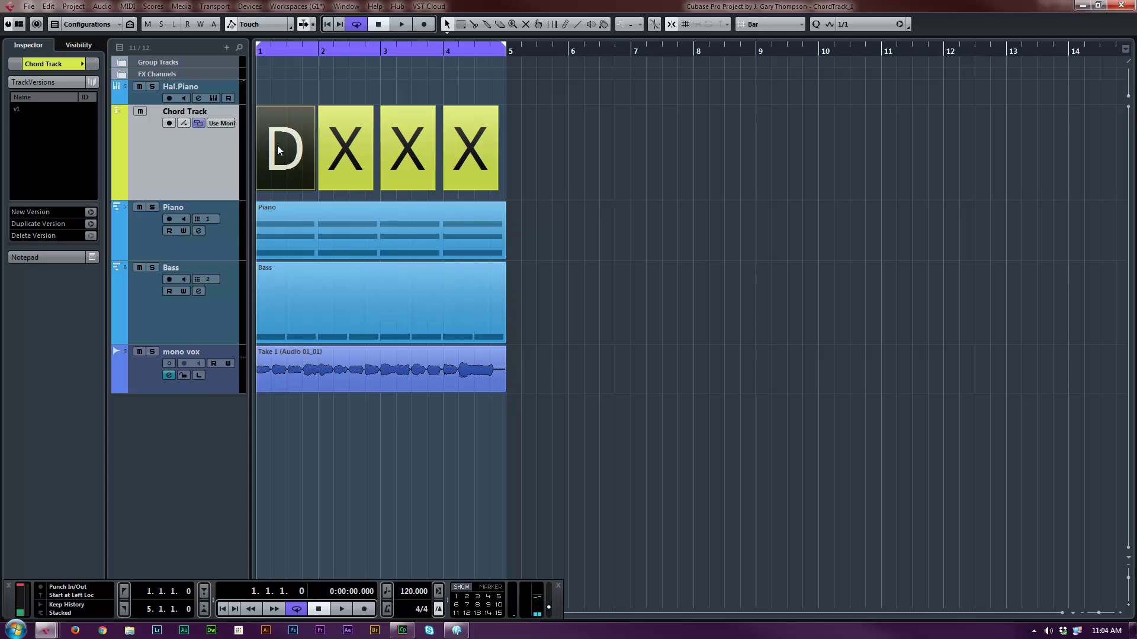
Route the chord track's audition to the Hal.Piano track and audition the D chord.
click(222, 123)
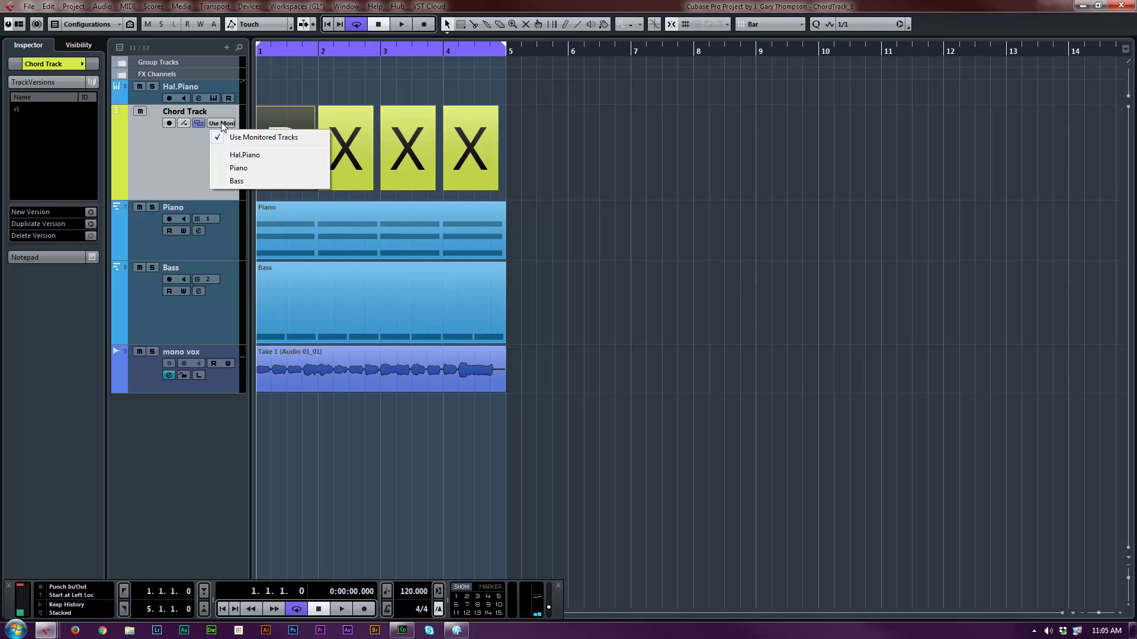
click(254, 154)
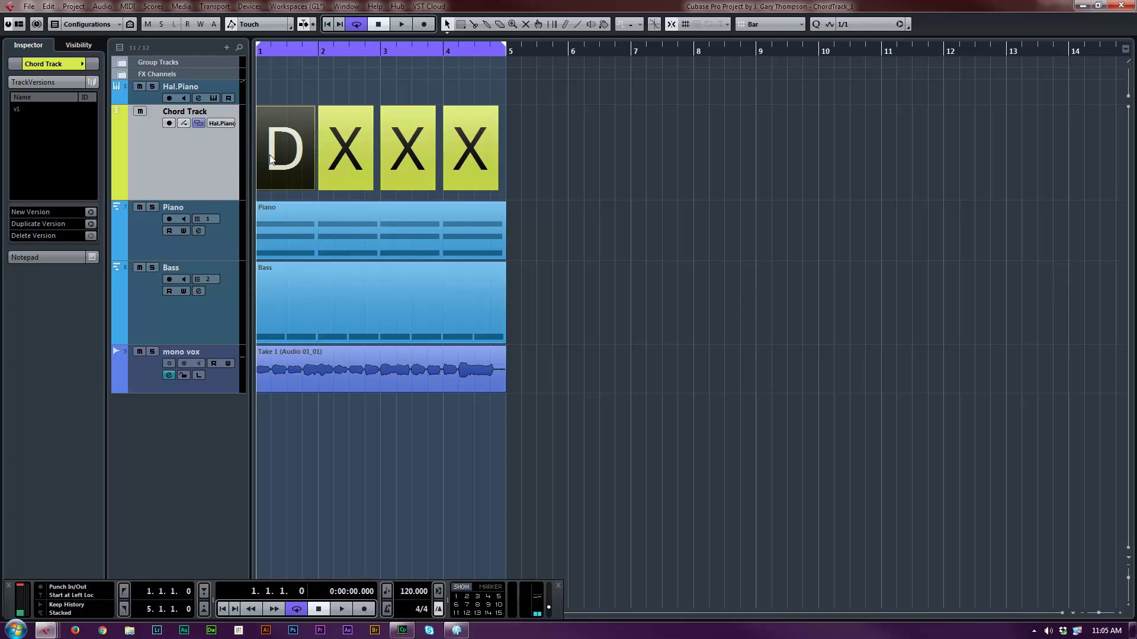
click(289, 161)
Define the chord events at bars 2, 3 and 4 as G major, A major and G major.
double_click(289, 161)
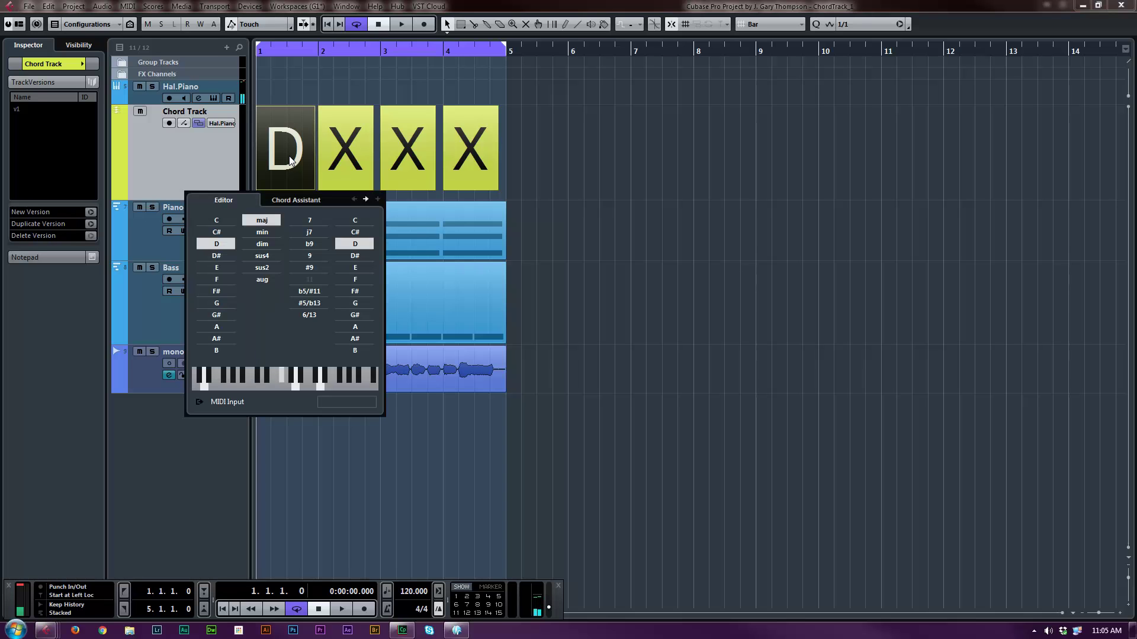
click(366, 200)
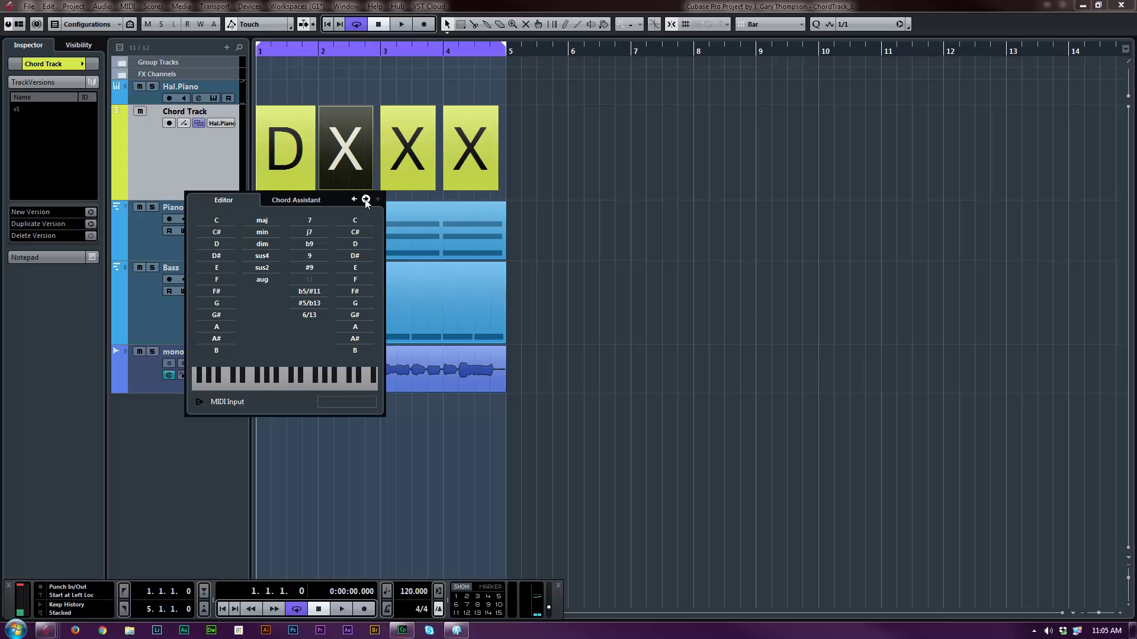
click(227, 305)
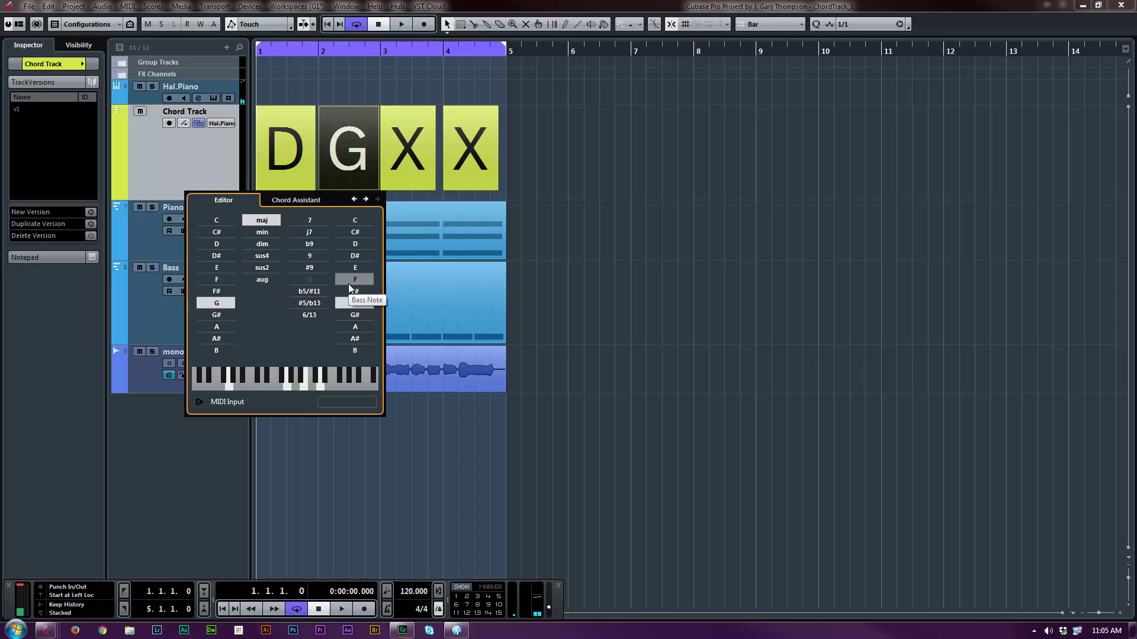
key(Right)
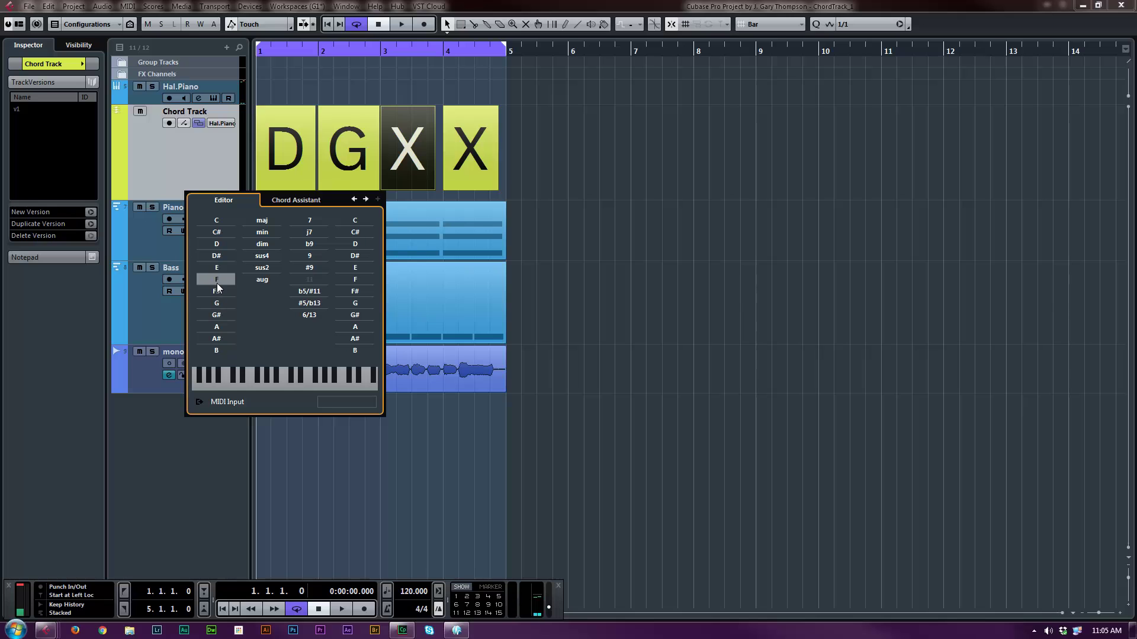
click(217, 327)
key(Right)
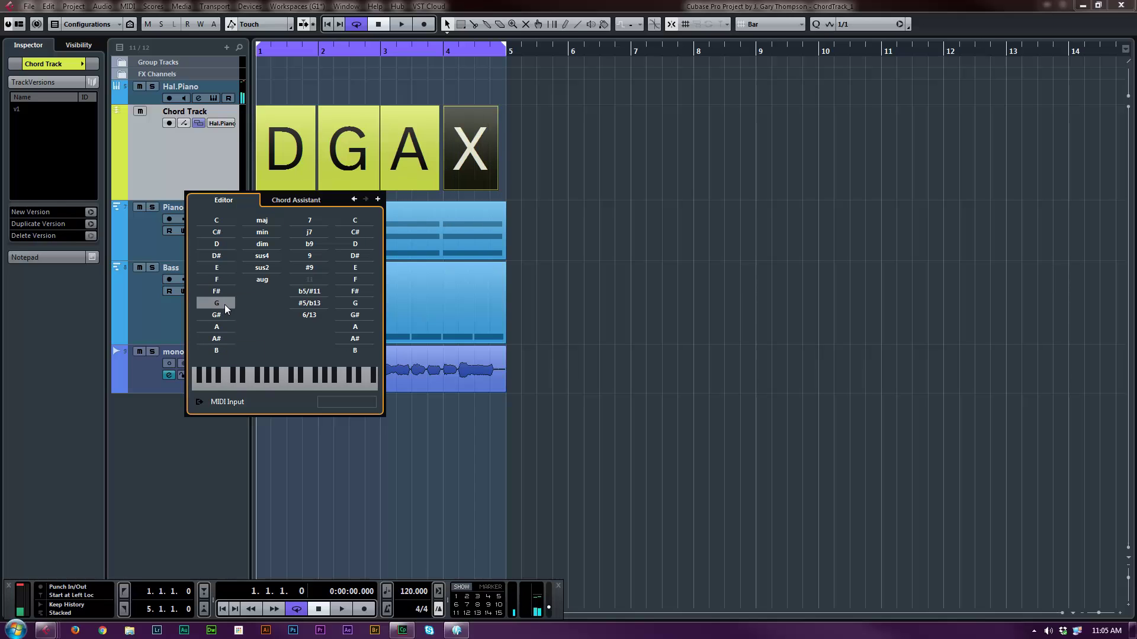
click(225, 305)
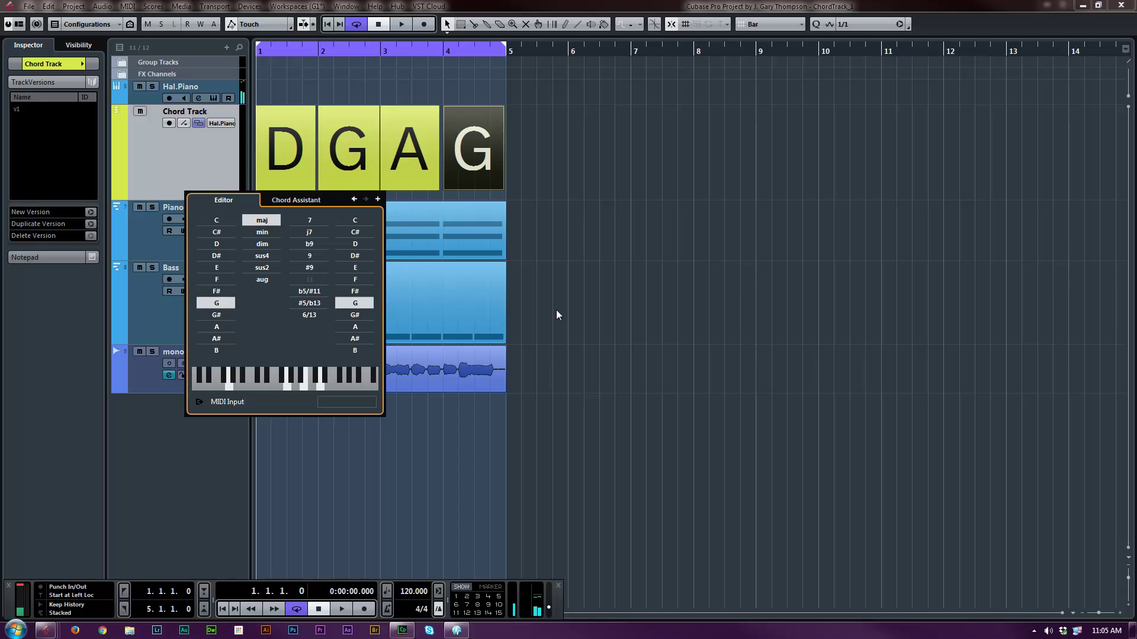
key(Escape)
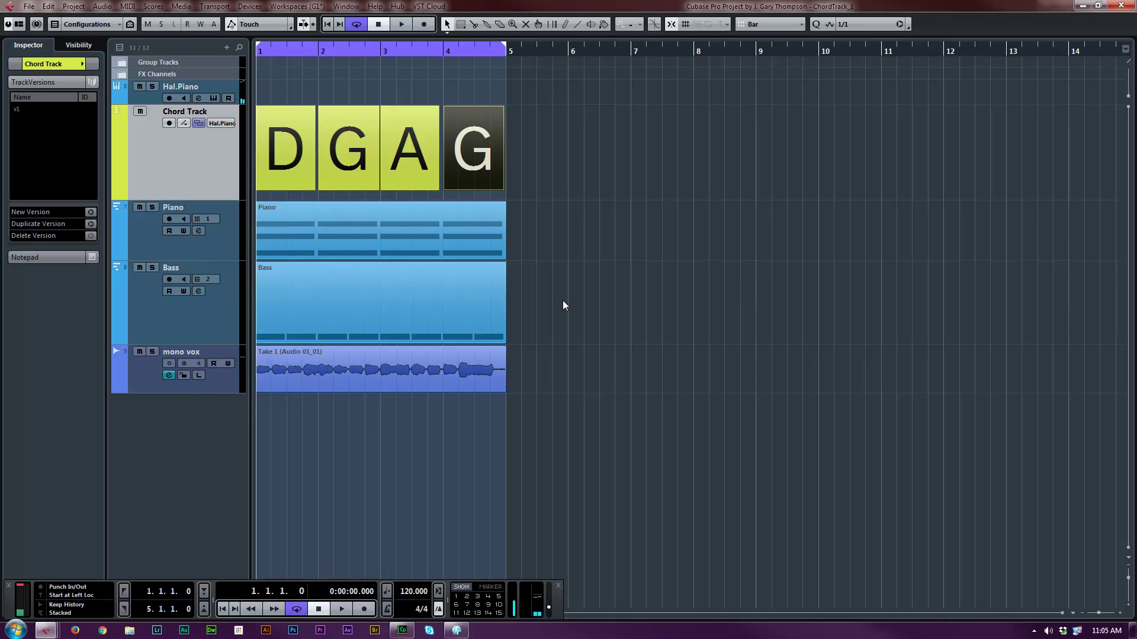
Mute the Piano, Bass and mono vox tracks, play the chord track on its own, and return to the project start.
click(140, 207)
key(space)
key(space)
key(space)
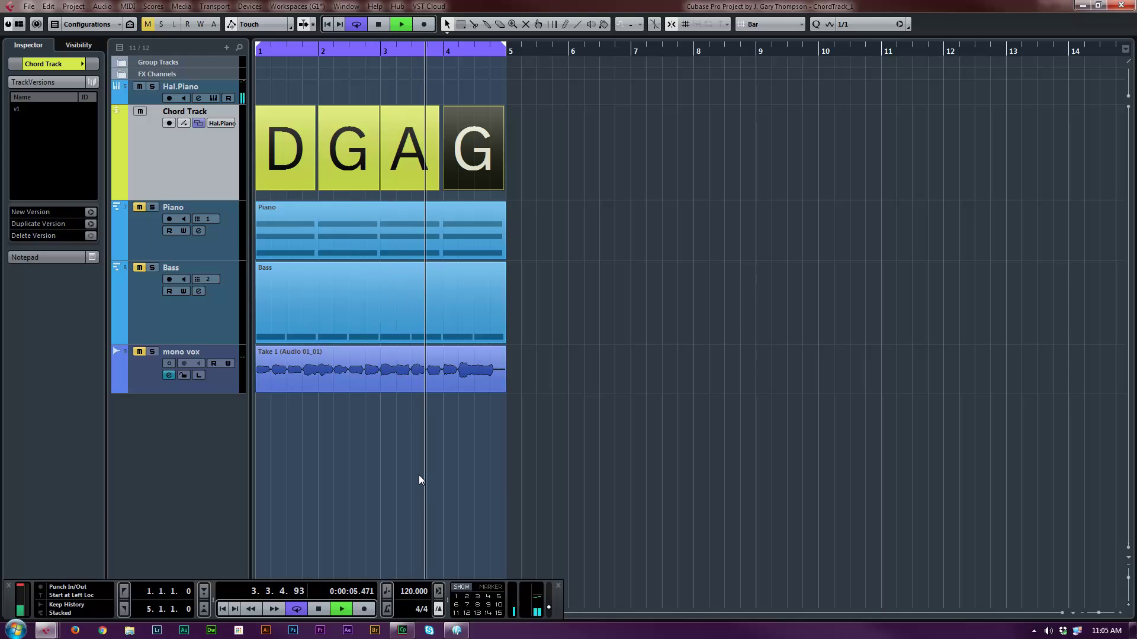
key(space)
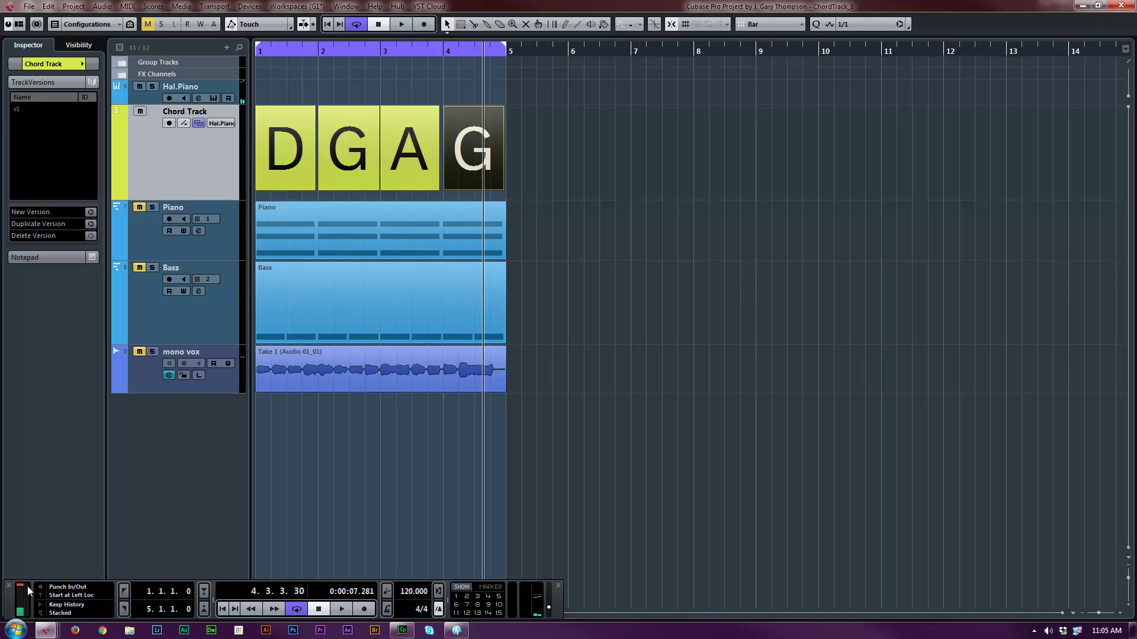
key(Home)
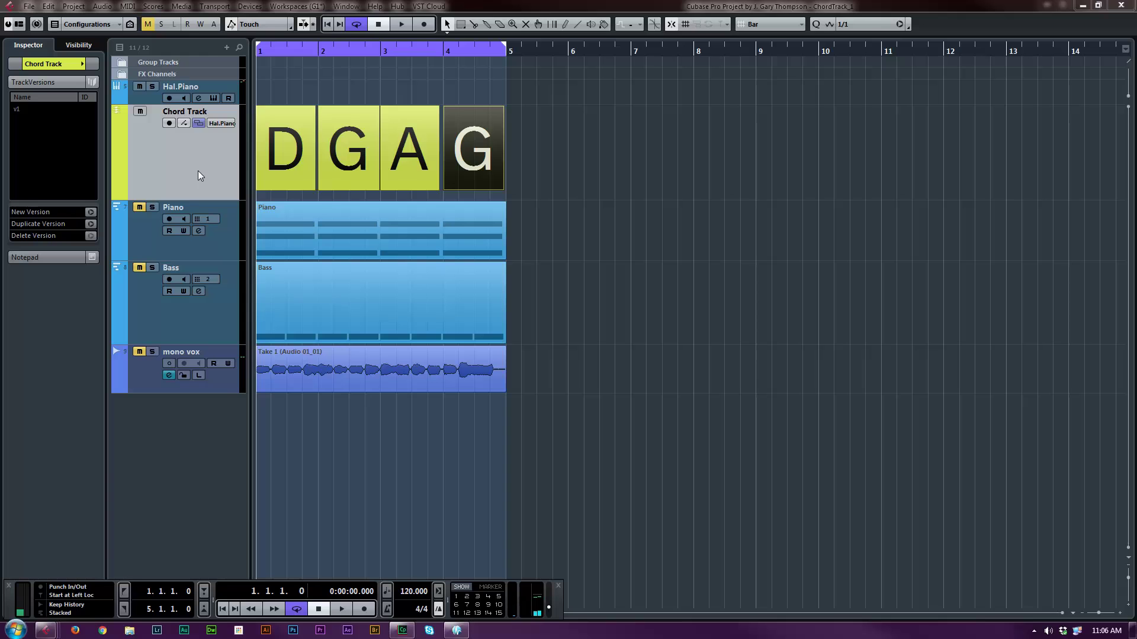
Unmute the Piano track, play it against the chord track, and return to the project start.
click(140, 206)
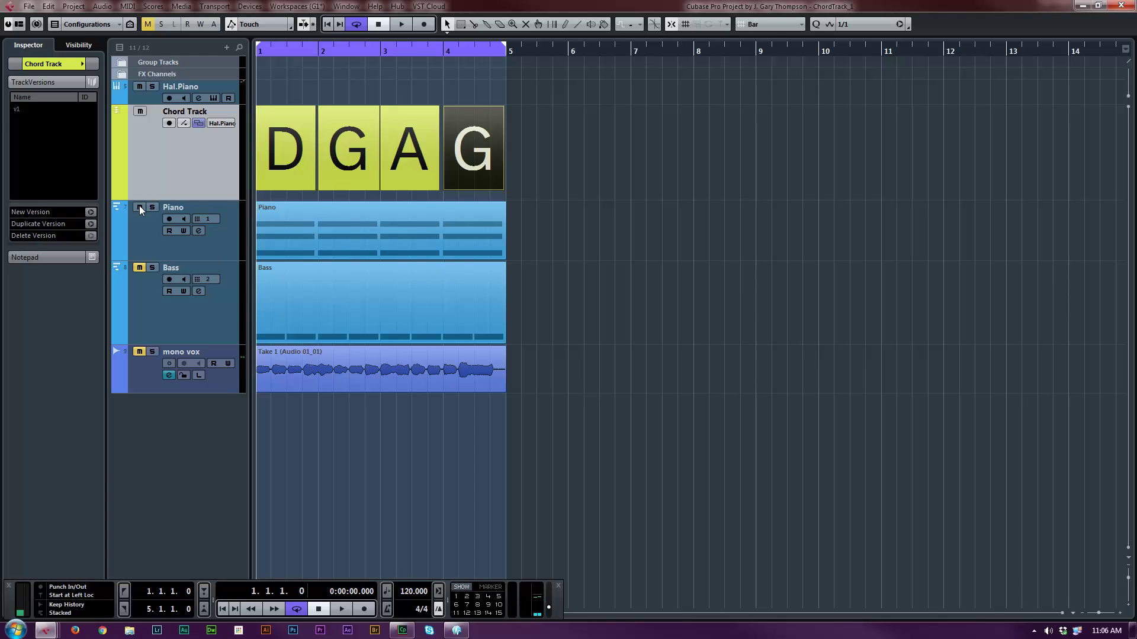
key(space)
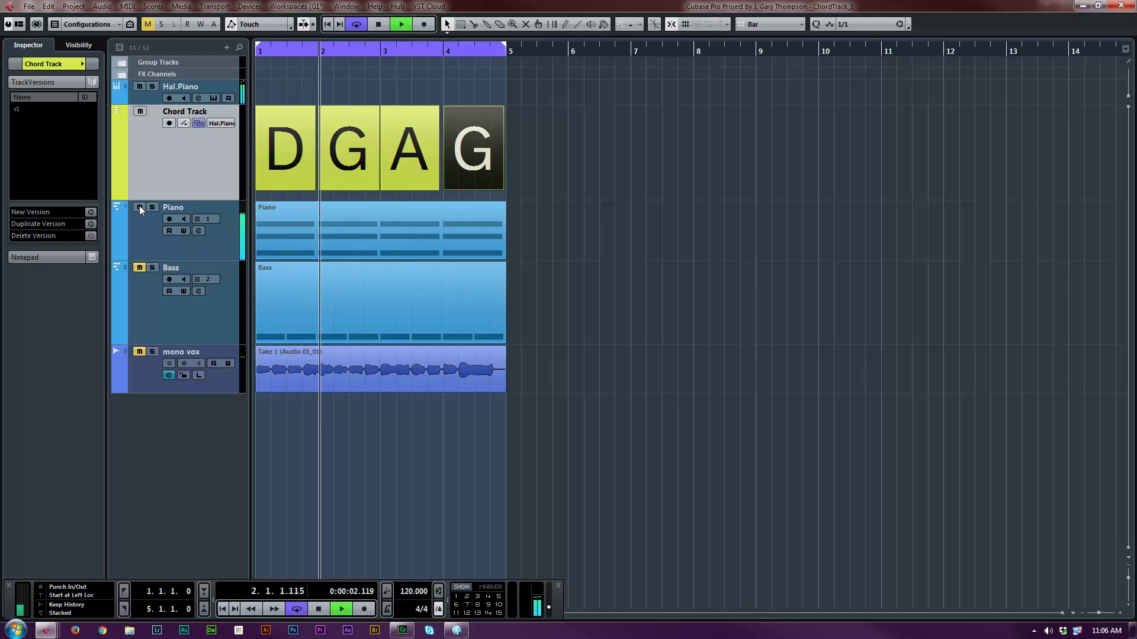
key(space)
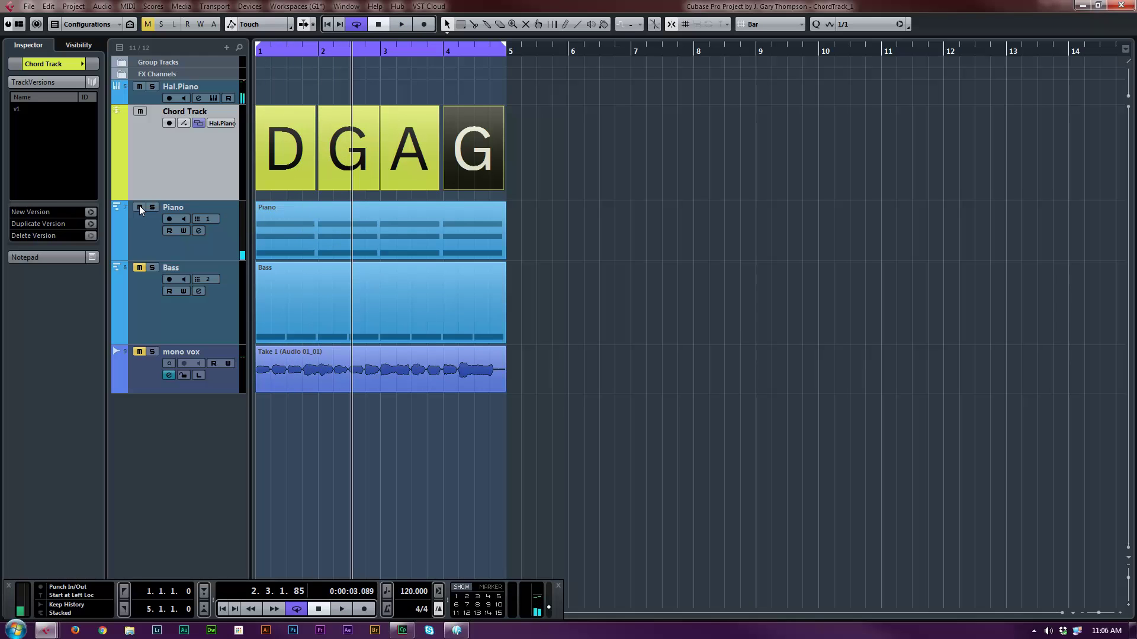
key(Home)
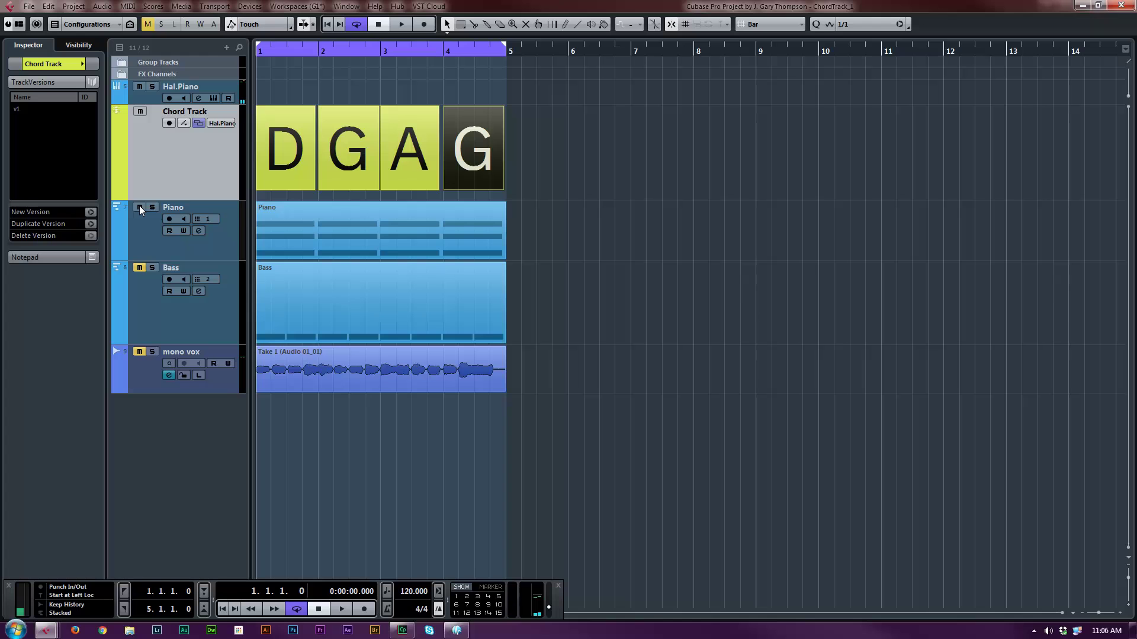
Set the Piano track to follow the chord track's Chords, using Follow Directly.
click(225, 238)
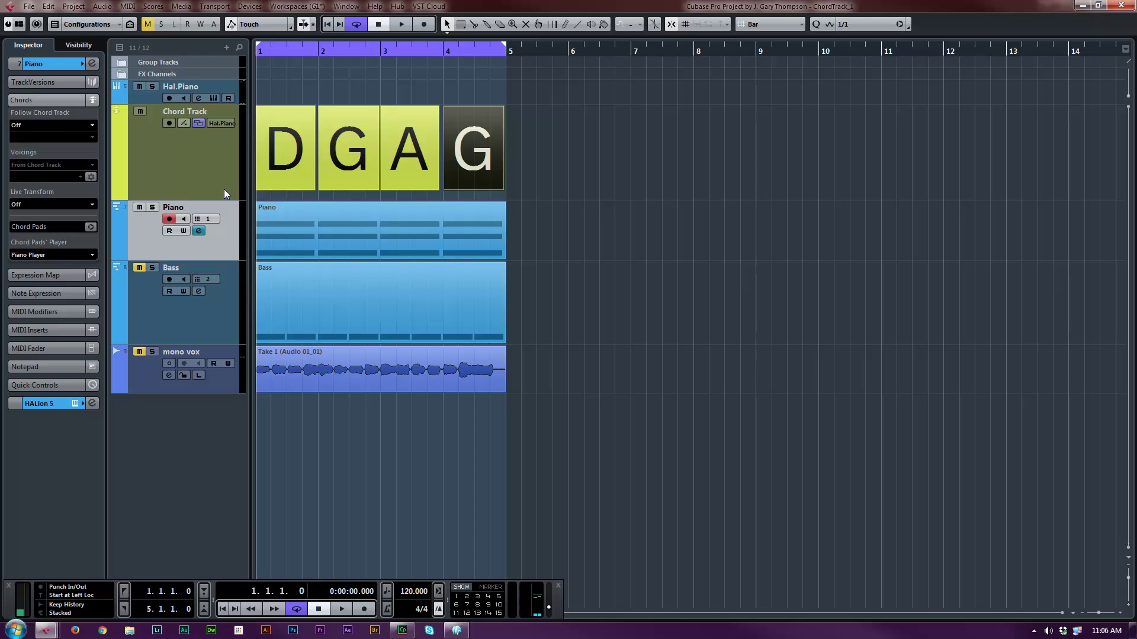
click(289, 247)
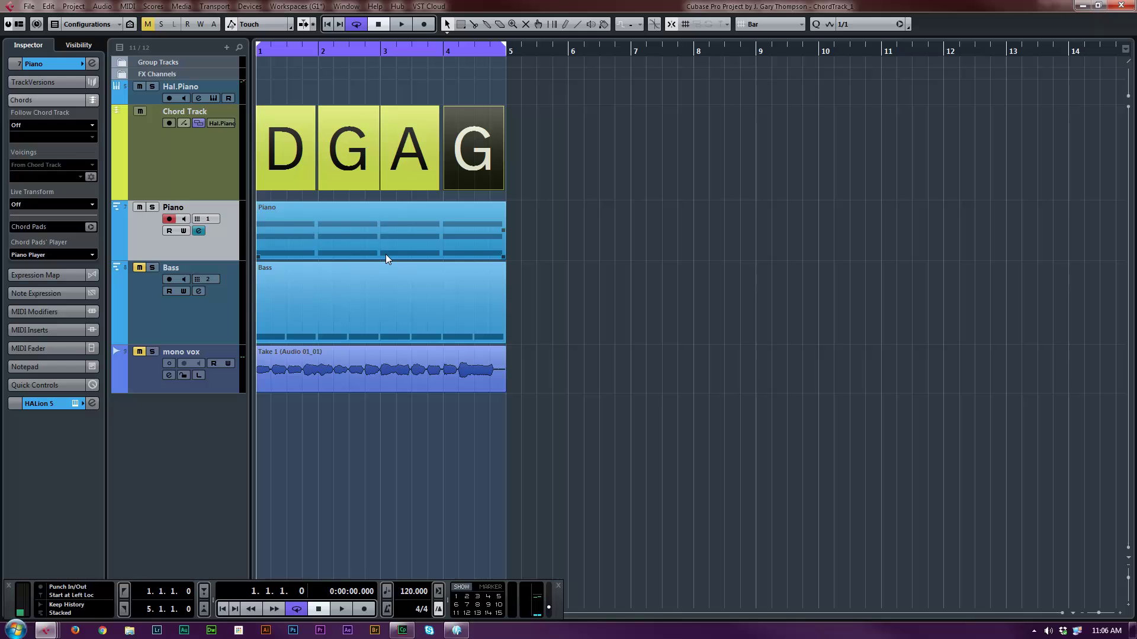
click(243, 235)
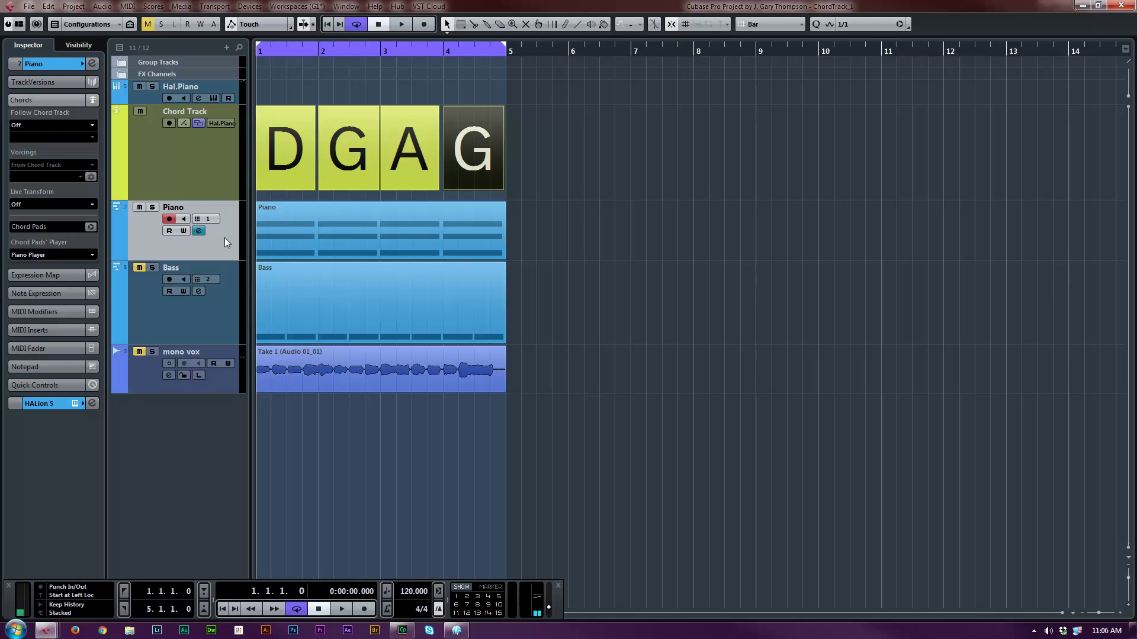
click(64, 125)
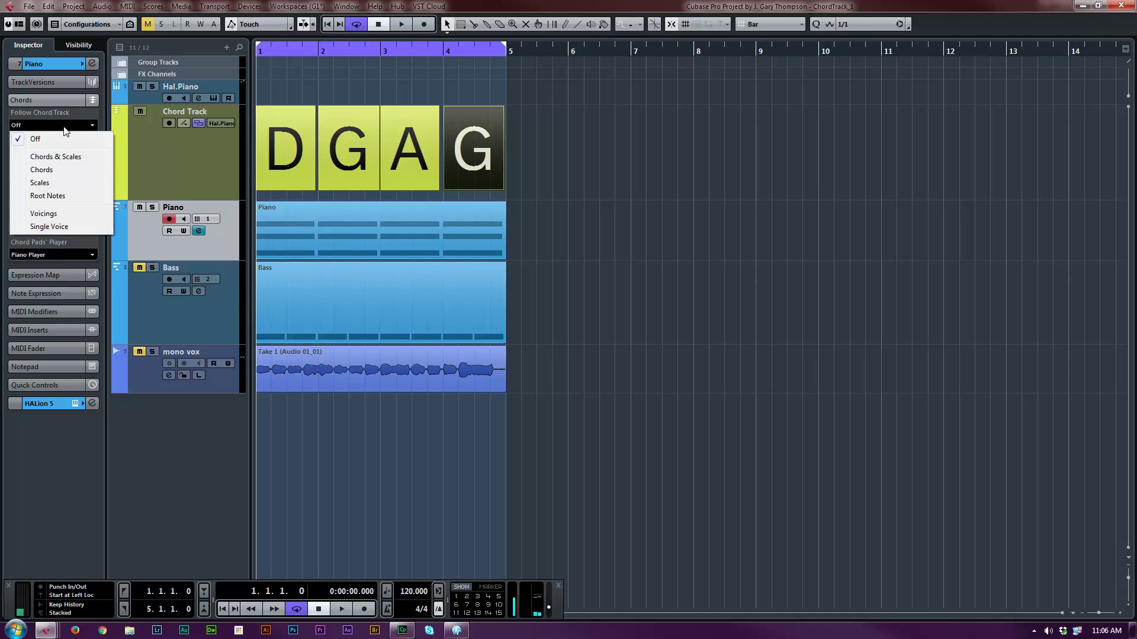
click(53, 170)
drag(347, 255, 347, 278)
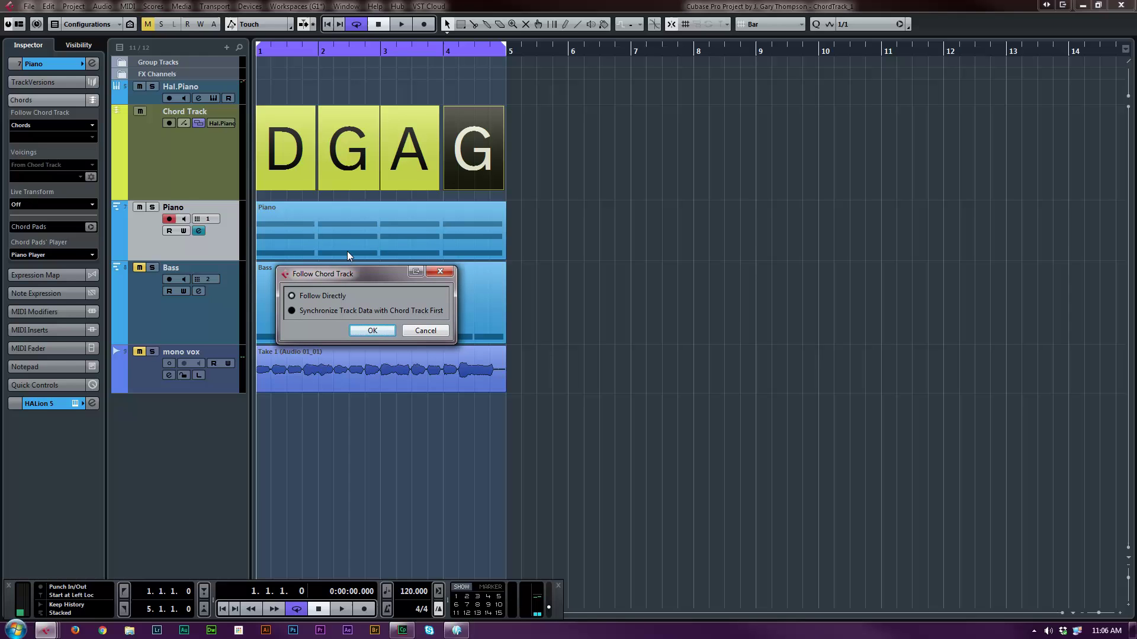
click(373, 331)
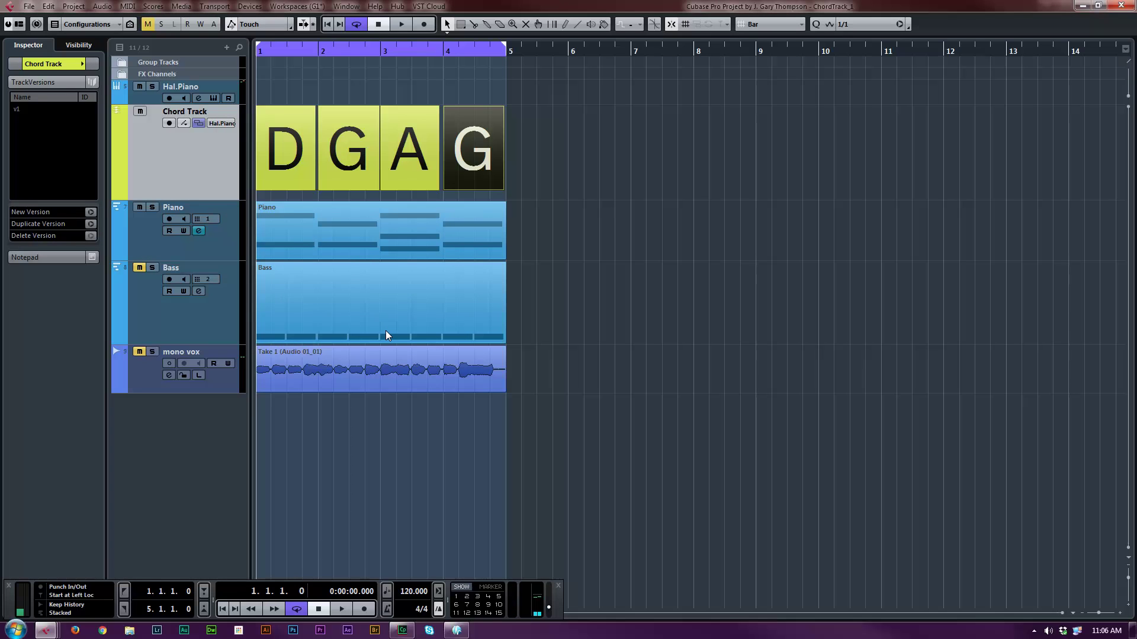
Solo the Piano track and play through the four-bar progression.
click(150, 207)
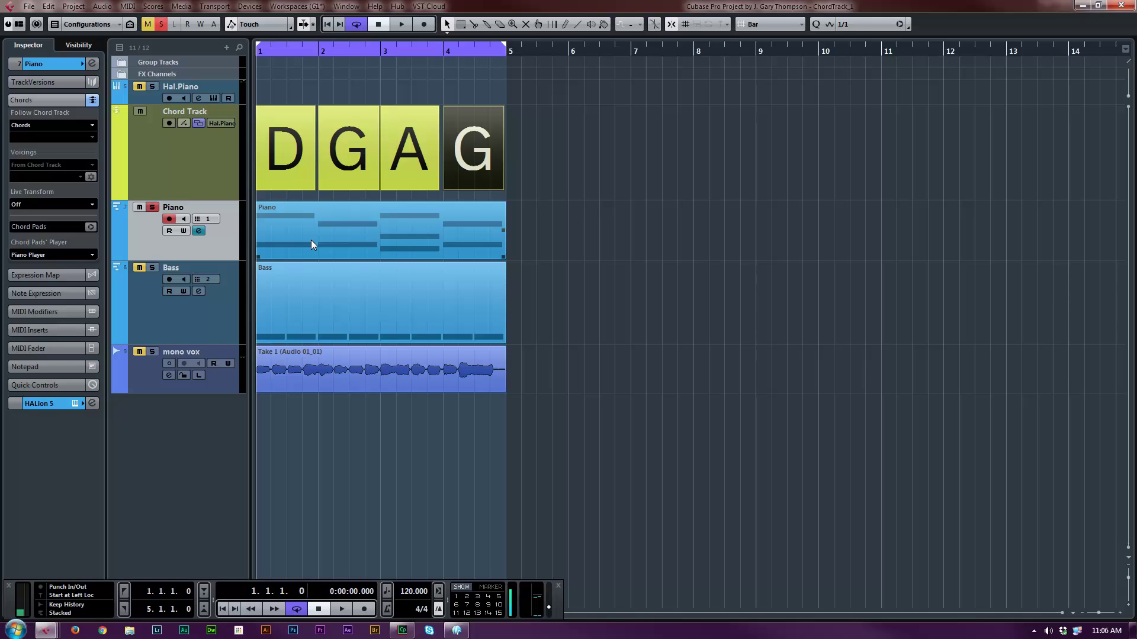
key(space)
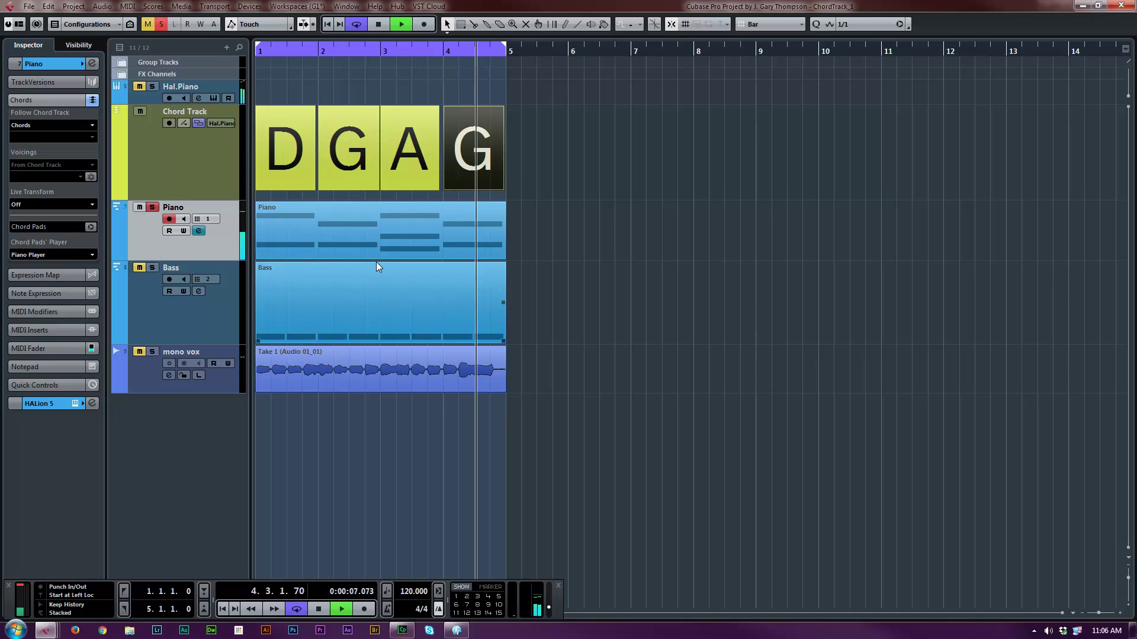
key(space)
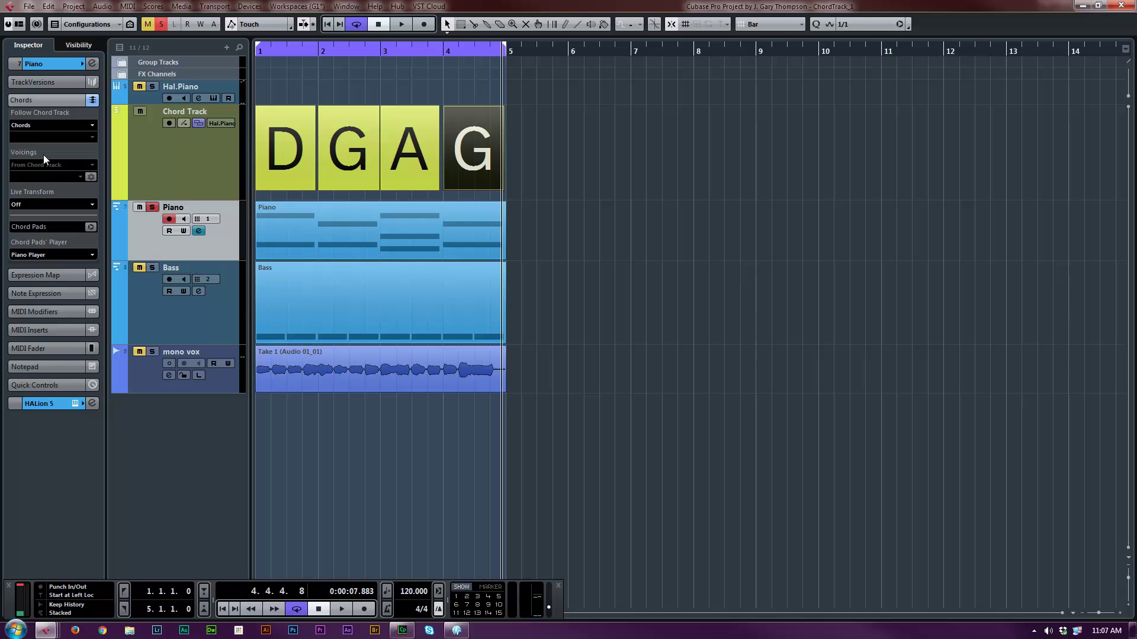
Switch the Piano track's Follow Chord Track mode to Voicings and play the result.
click(81, 126)
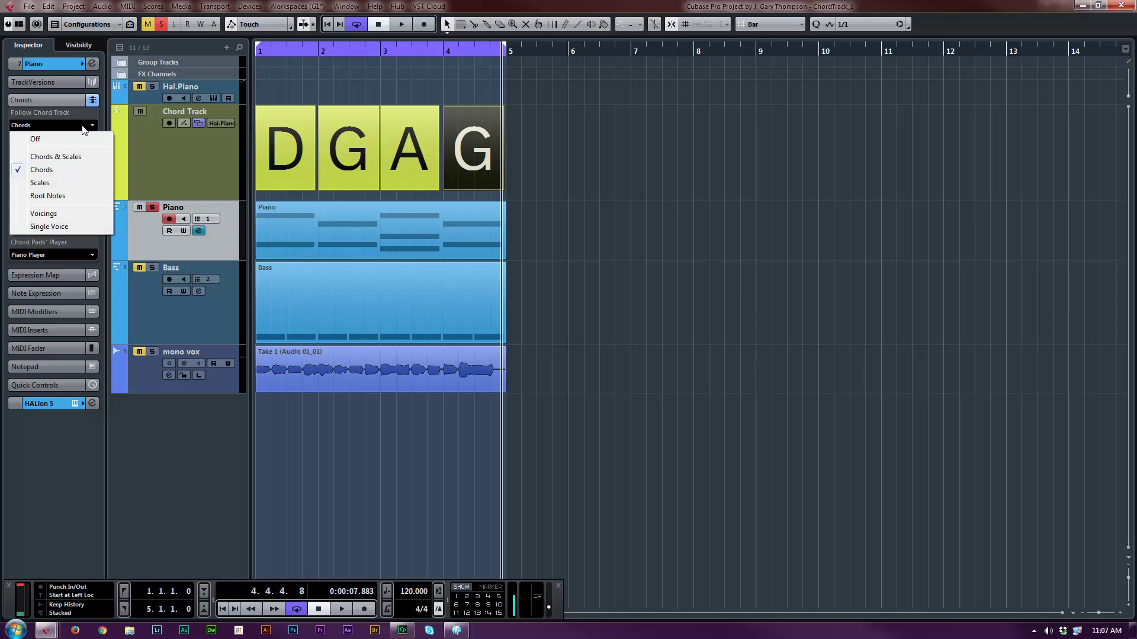
click(69, 214)
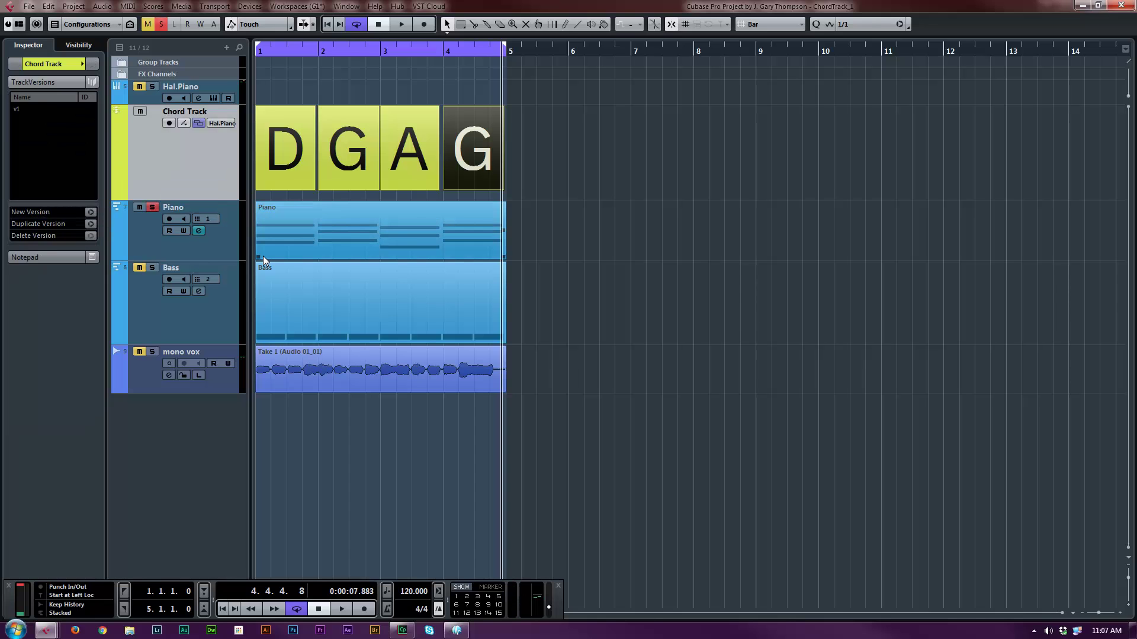
key(space)
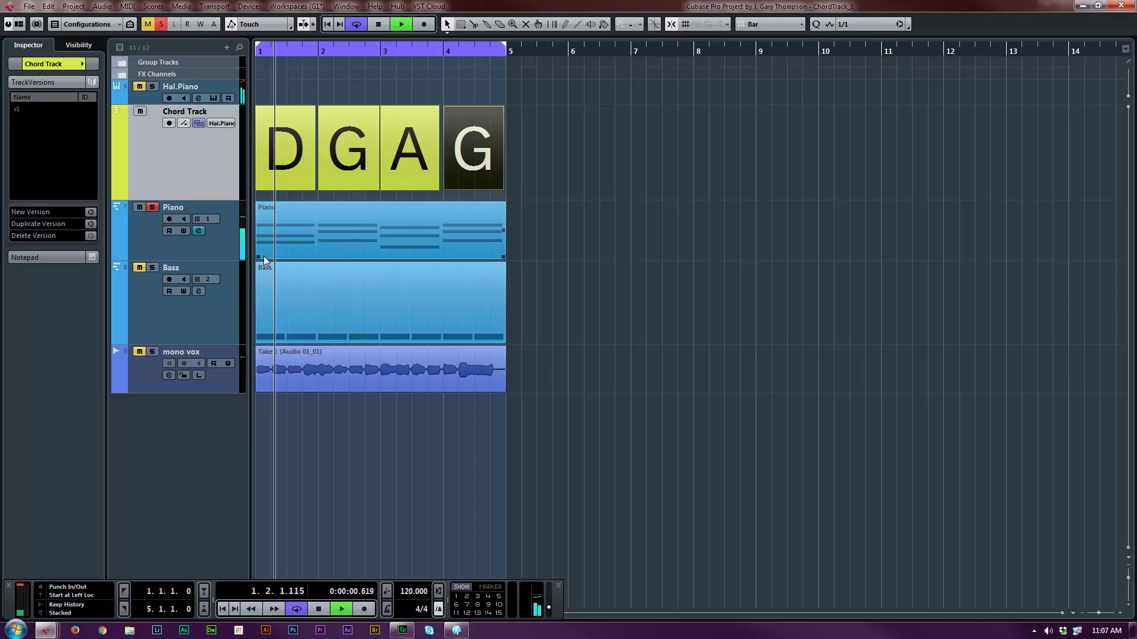
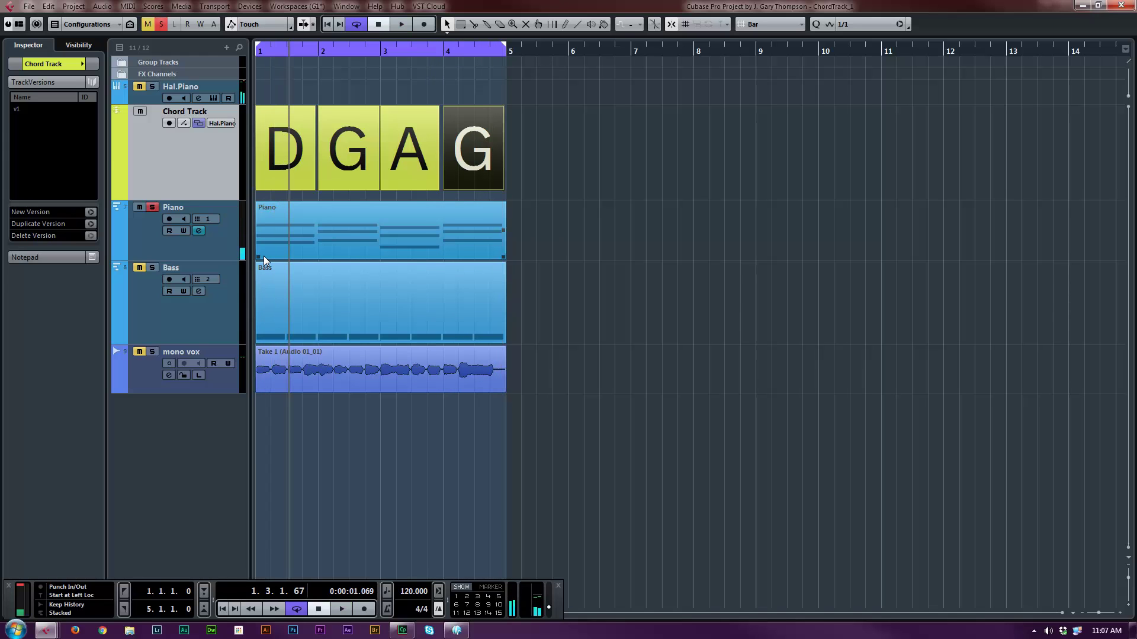
Clear the solo, unmute the Bass track, and make it follow the chord track directly in Single Voice mode with the Bass voice.
click(214, 314)
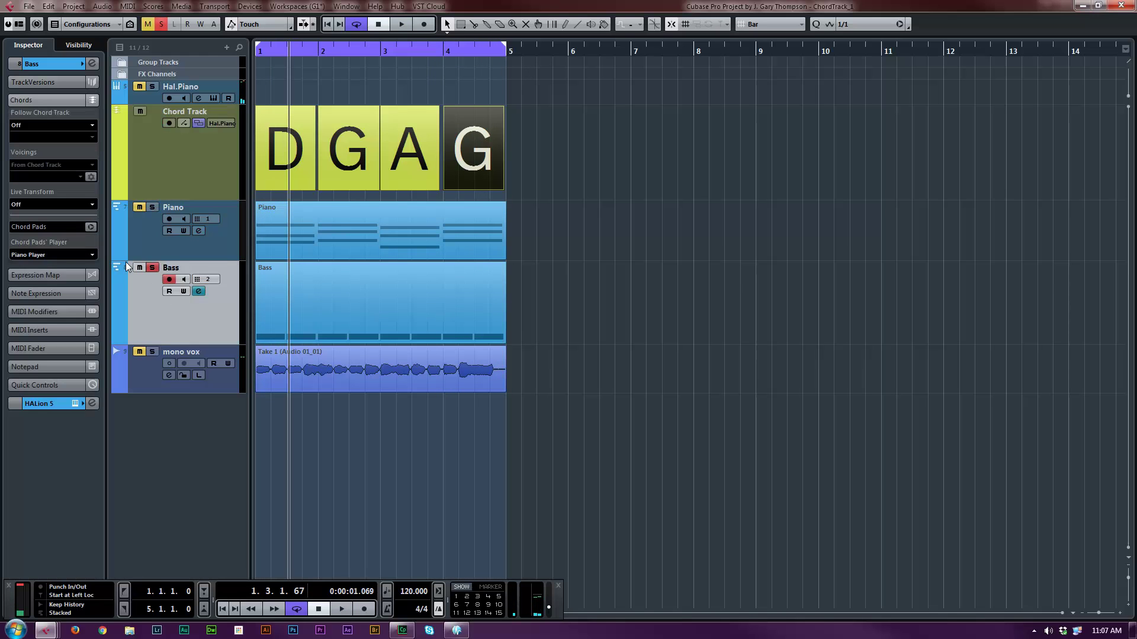
click(152, 269)
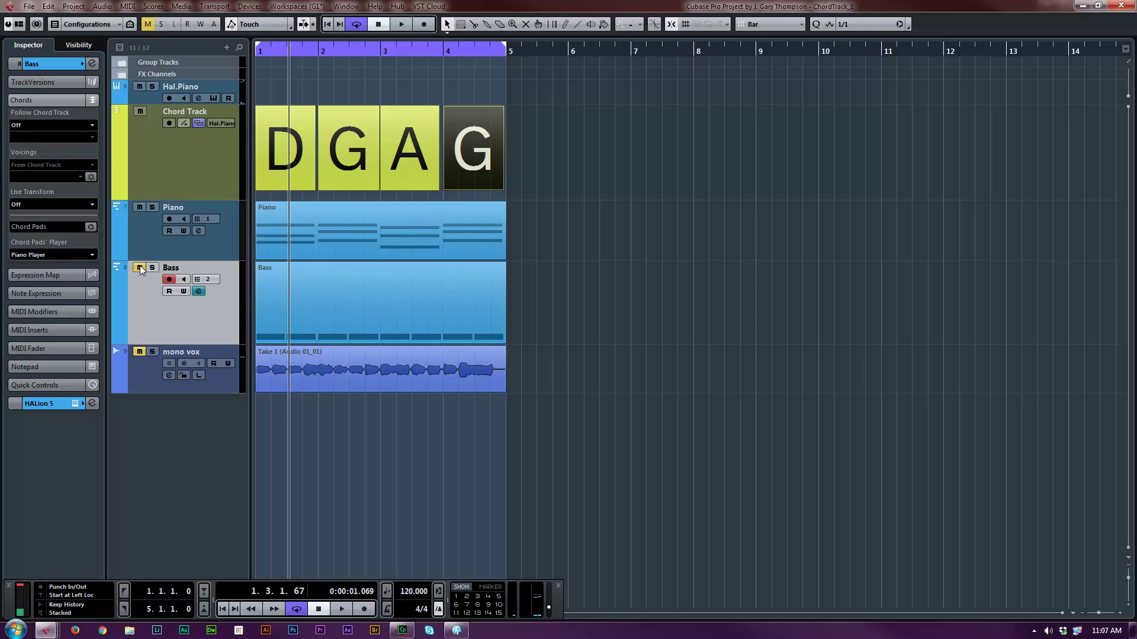
click(58, 125)
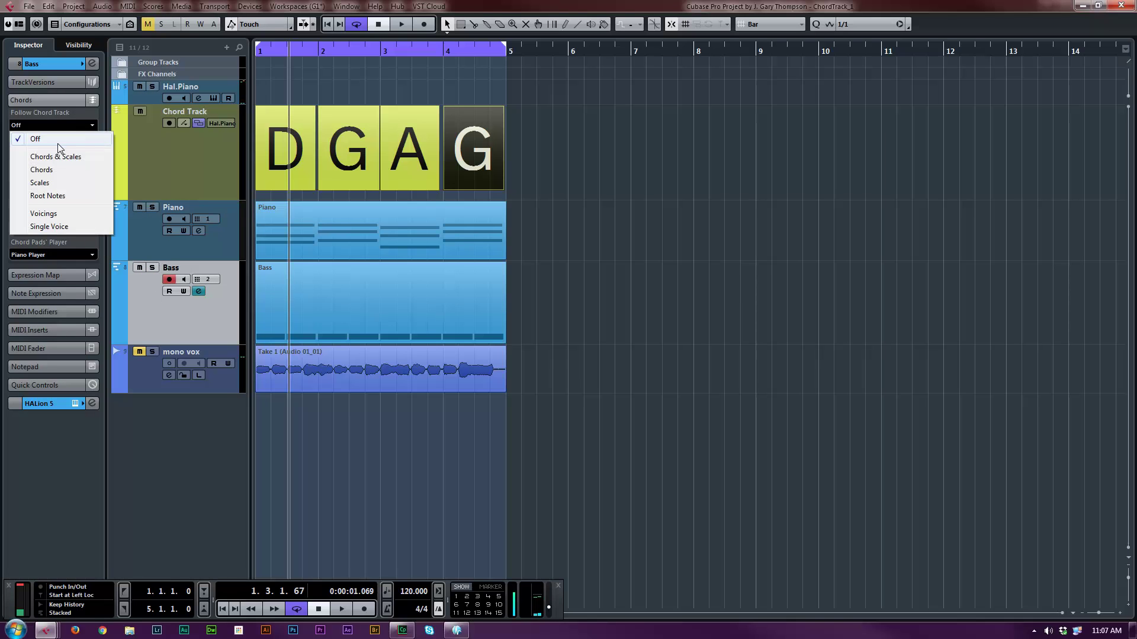
click(67, 227)
click(372, 331)
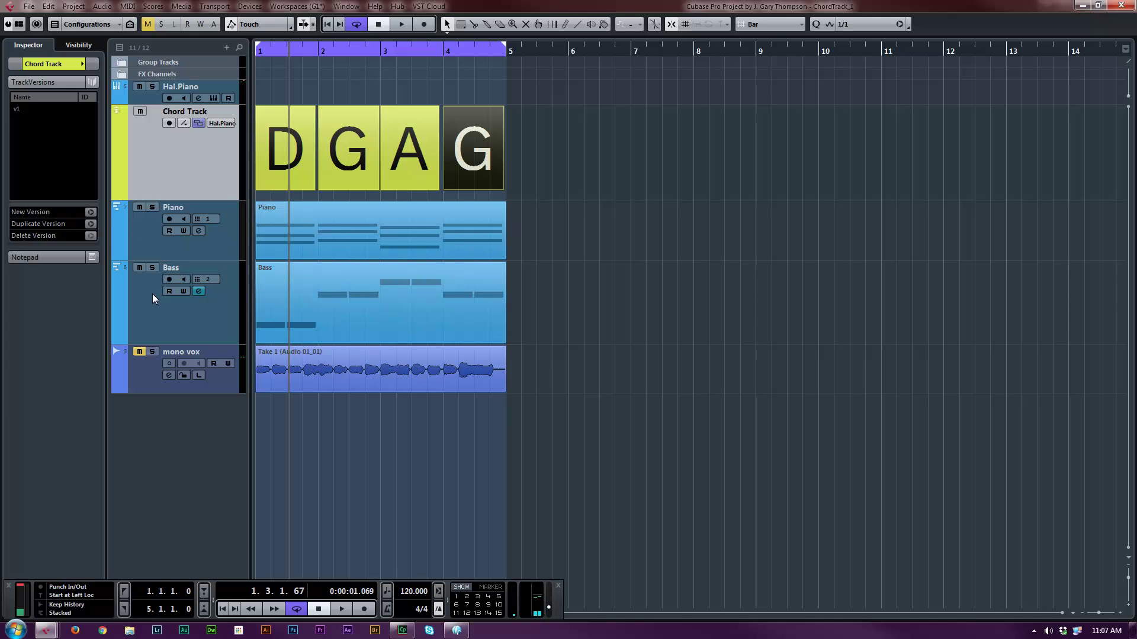
click(140, 277)
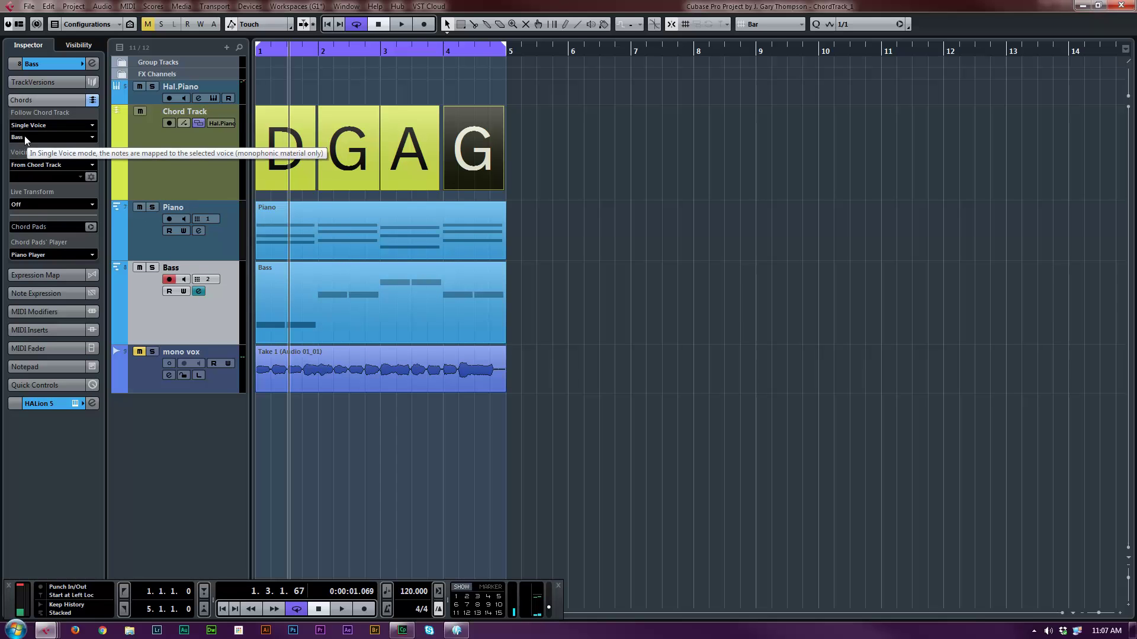
click(90, 138)
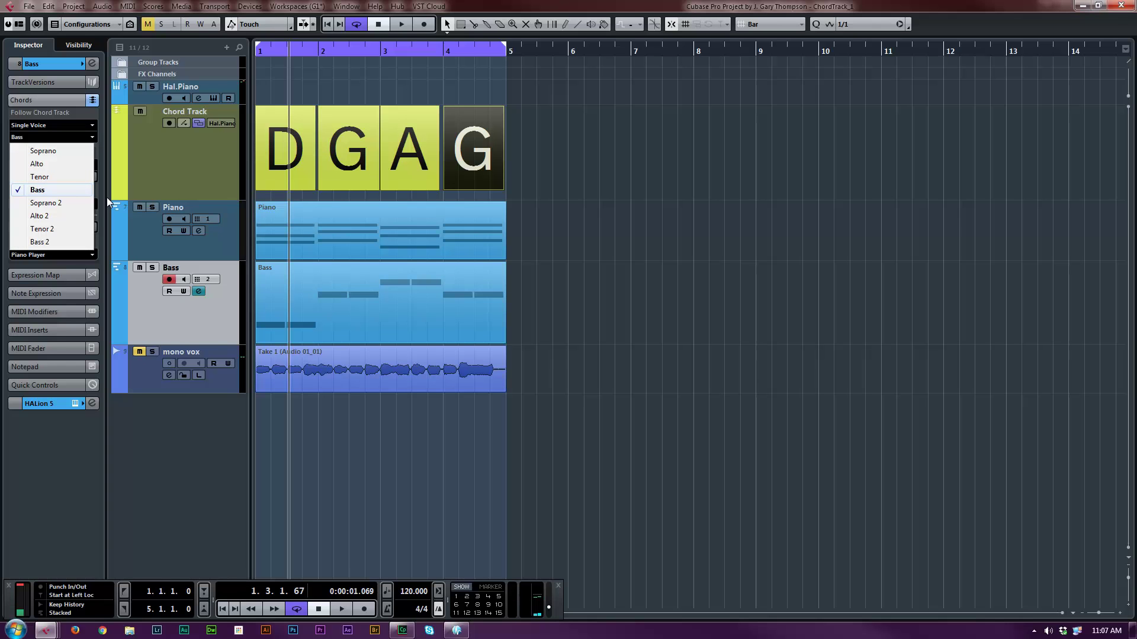
click(208, 410)
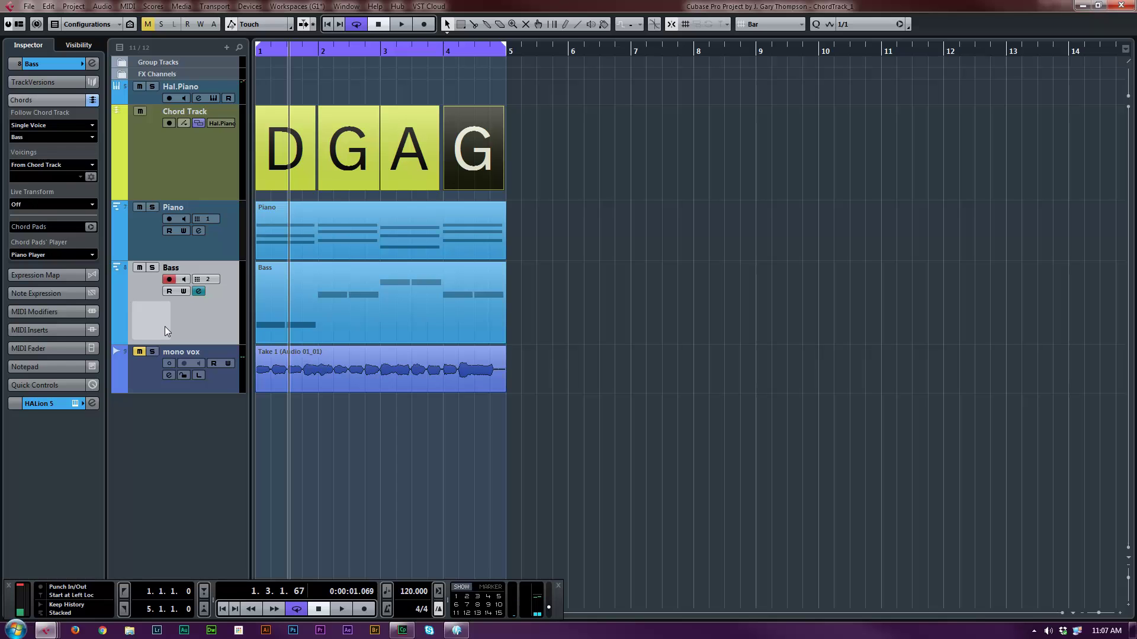
Return to the project start and set the chord track's audition output to Use Monitored Tracks.
key(Home)
click(211, 121)
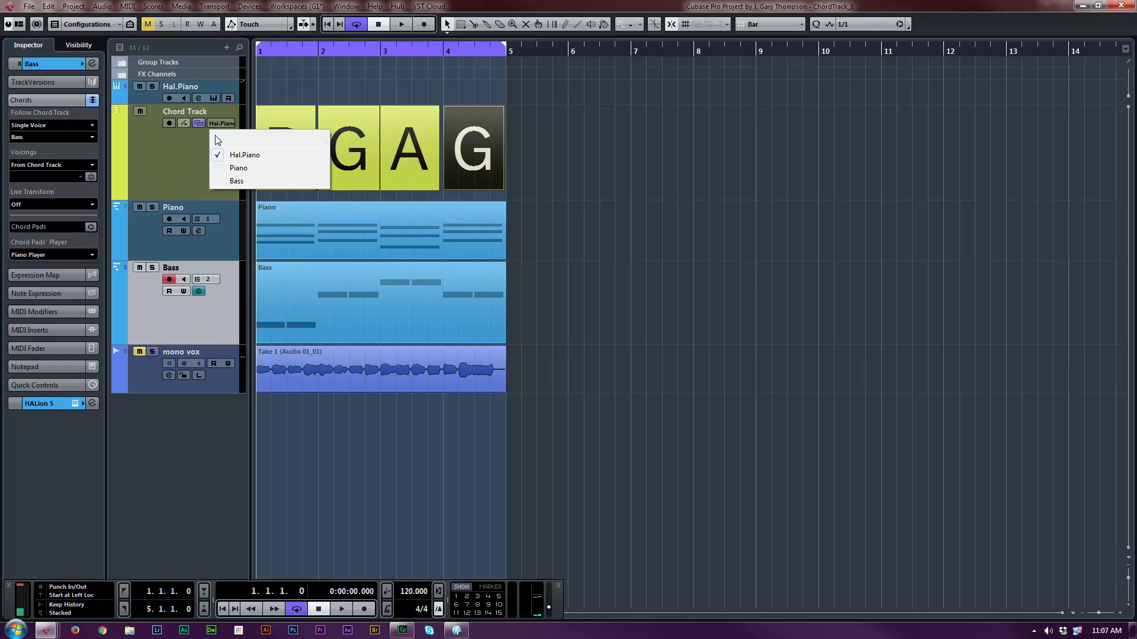
click(216, 138)
click(211, 158)
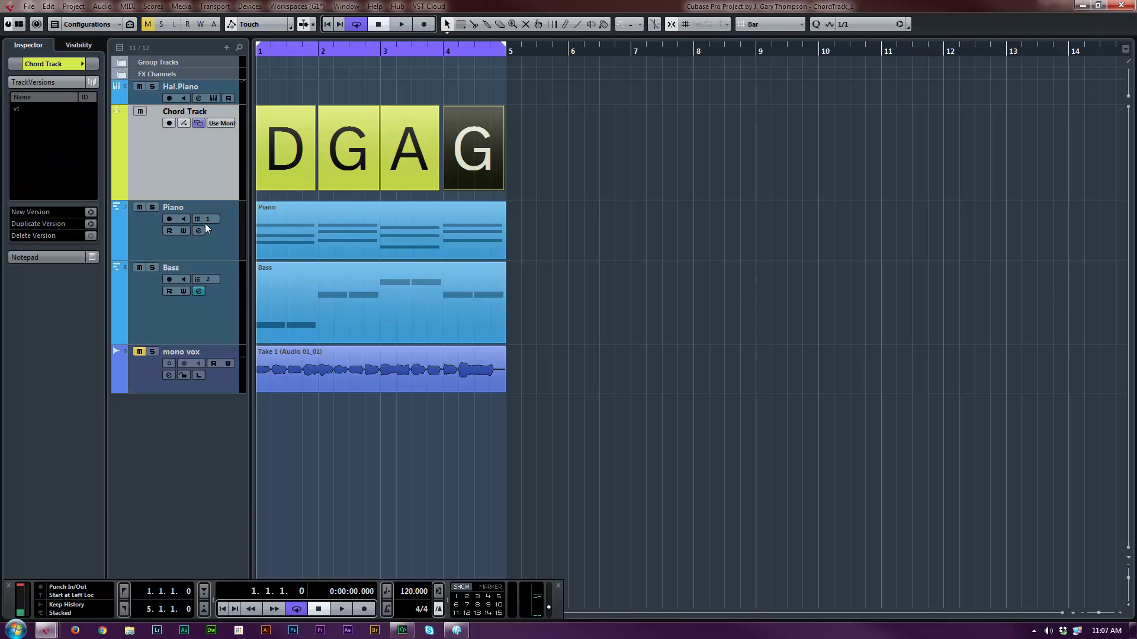
Select the Bass track, play the Piano and Bass parts together, and return to the project start.
click(159, 305)
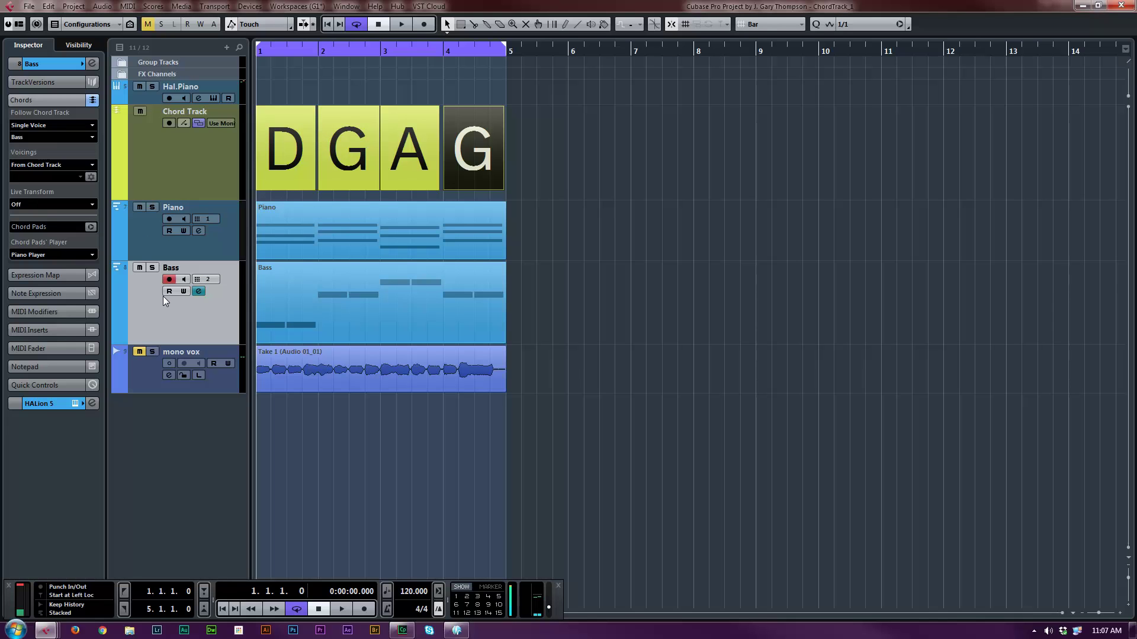
key(space)
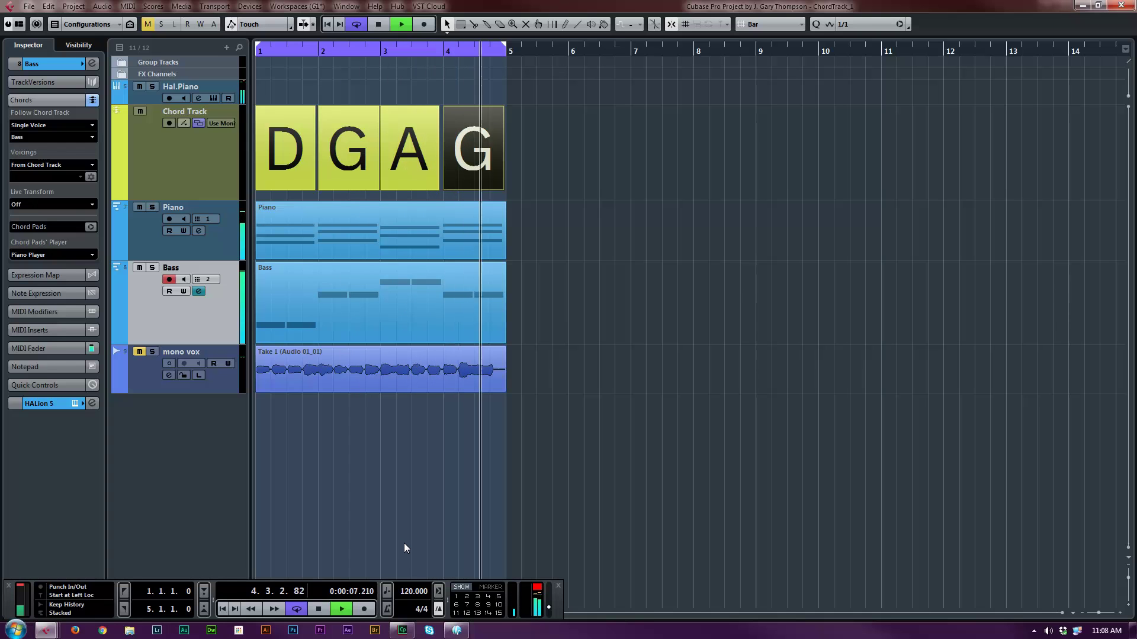
key(space)
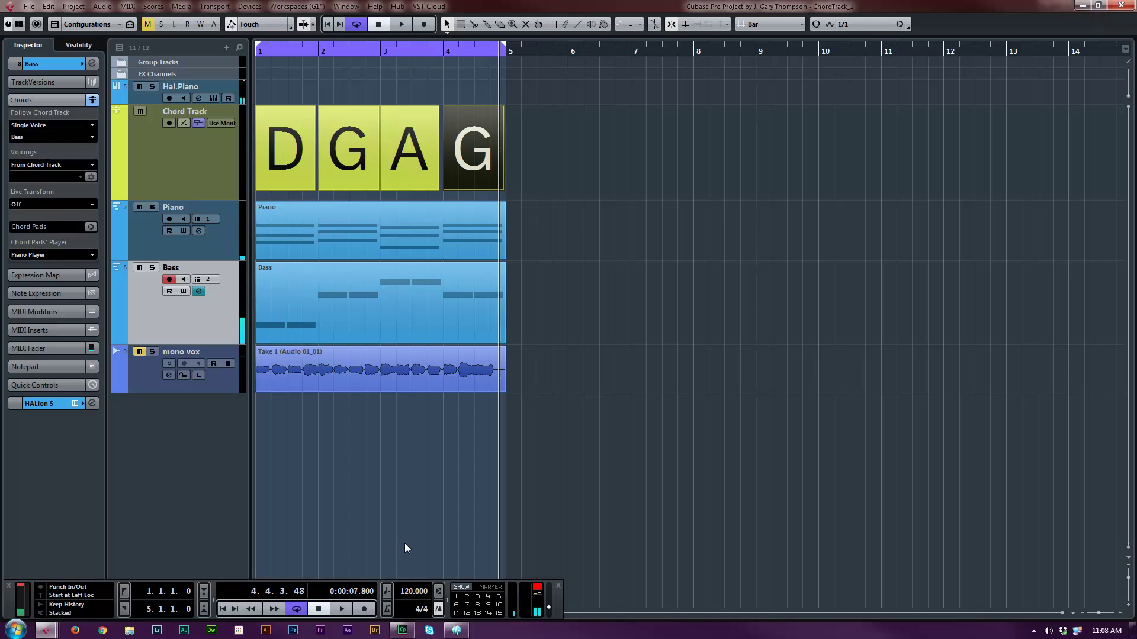
key(Home)
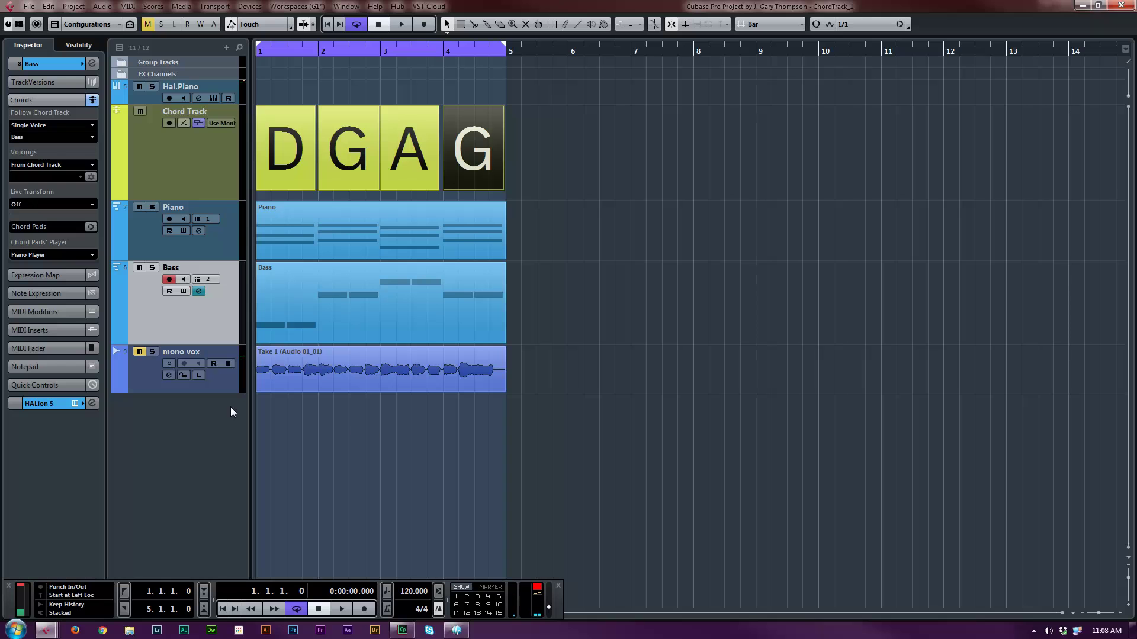
Unmute the mono vox track and make it follow the chord track directly in Single Voice mode.
click(150, 372)
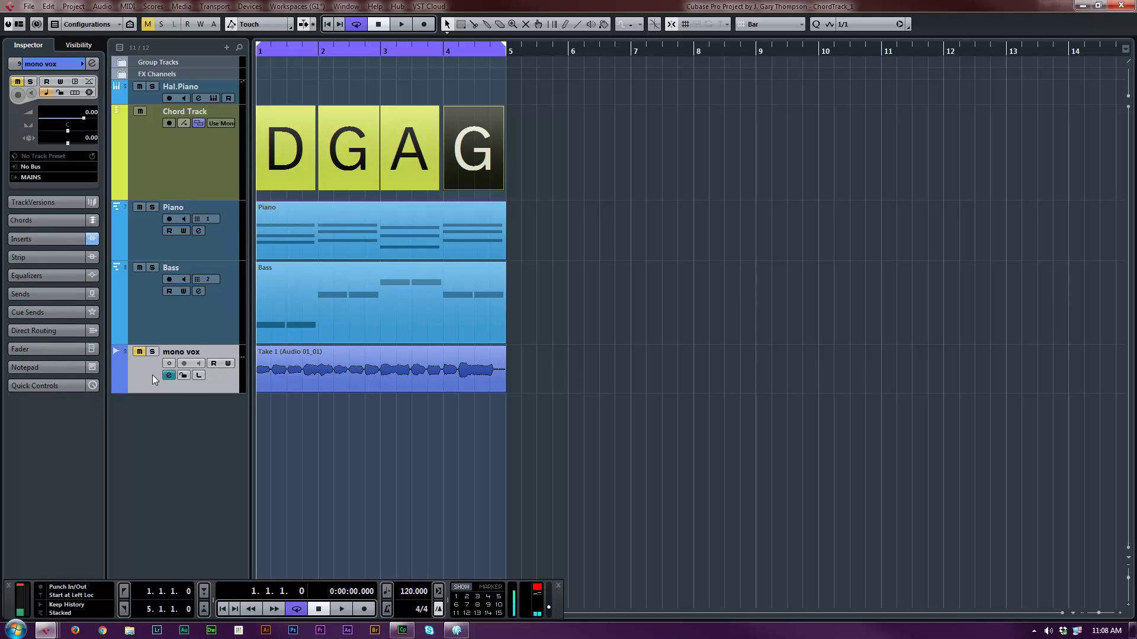
click(140, 353)
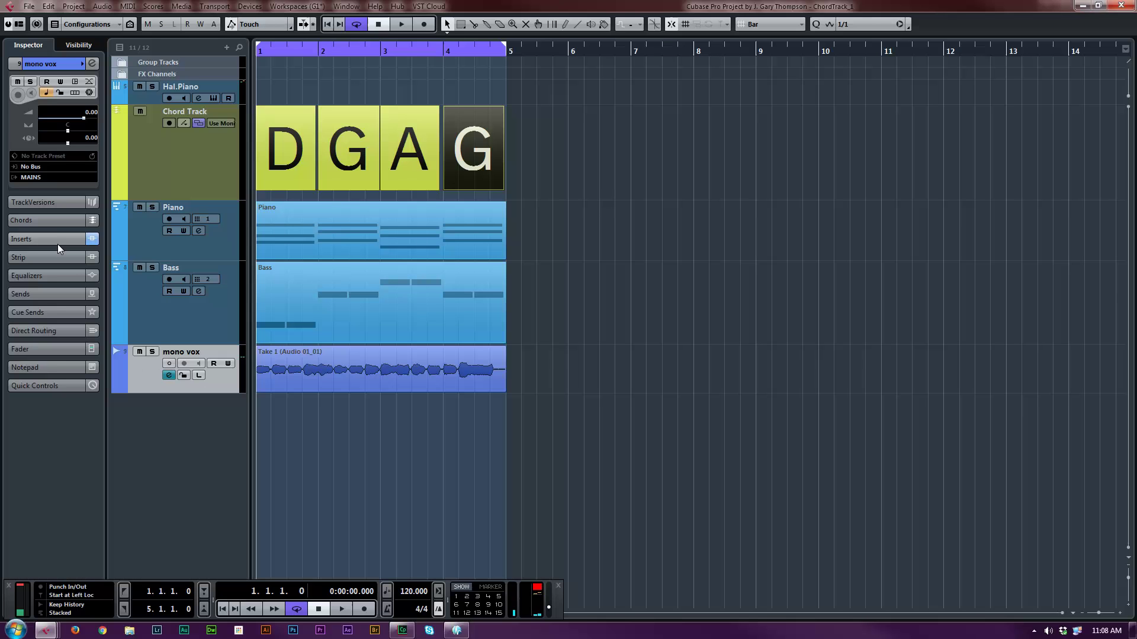
click(55, 223)
click(43, 126)
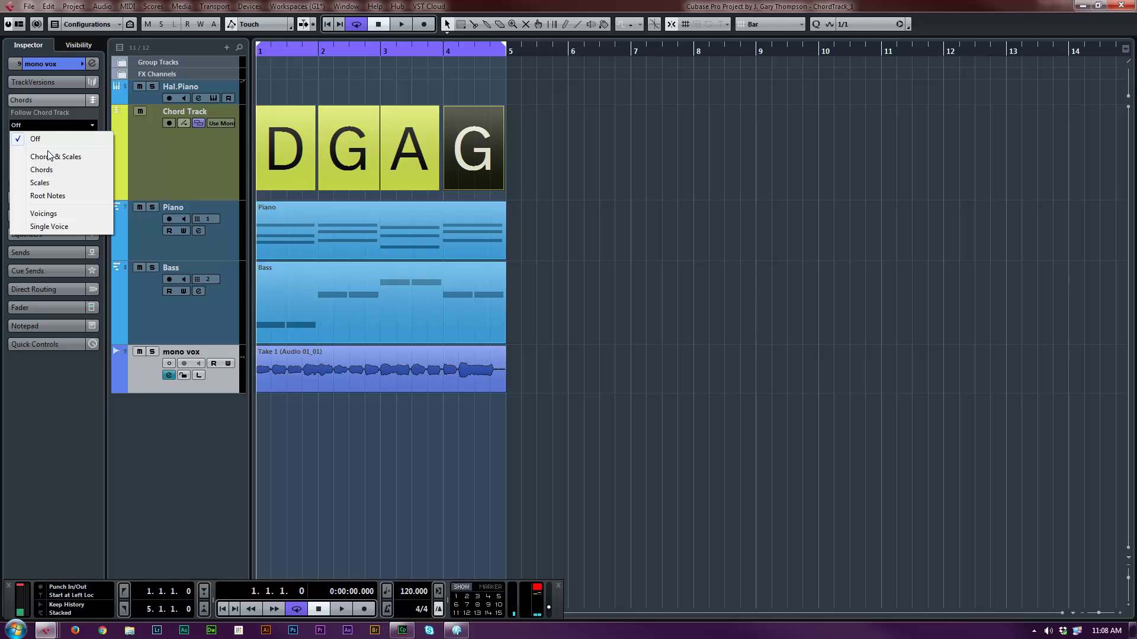
click(63, 227)
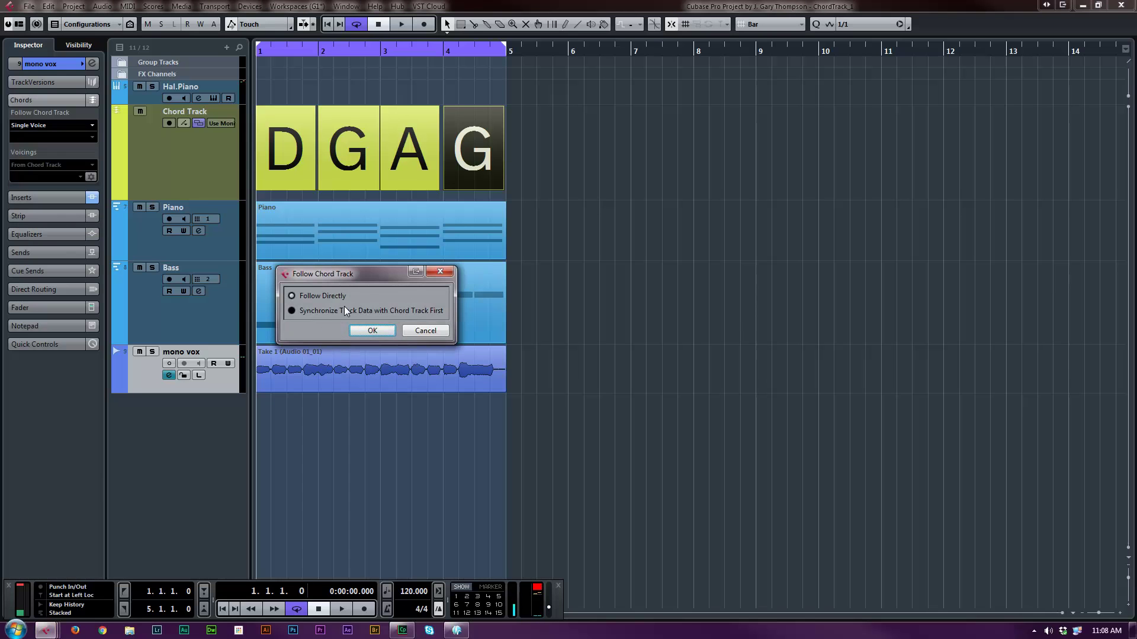
click(364, 330)
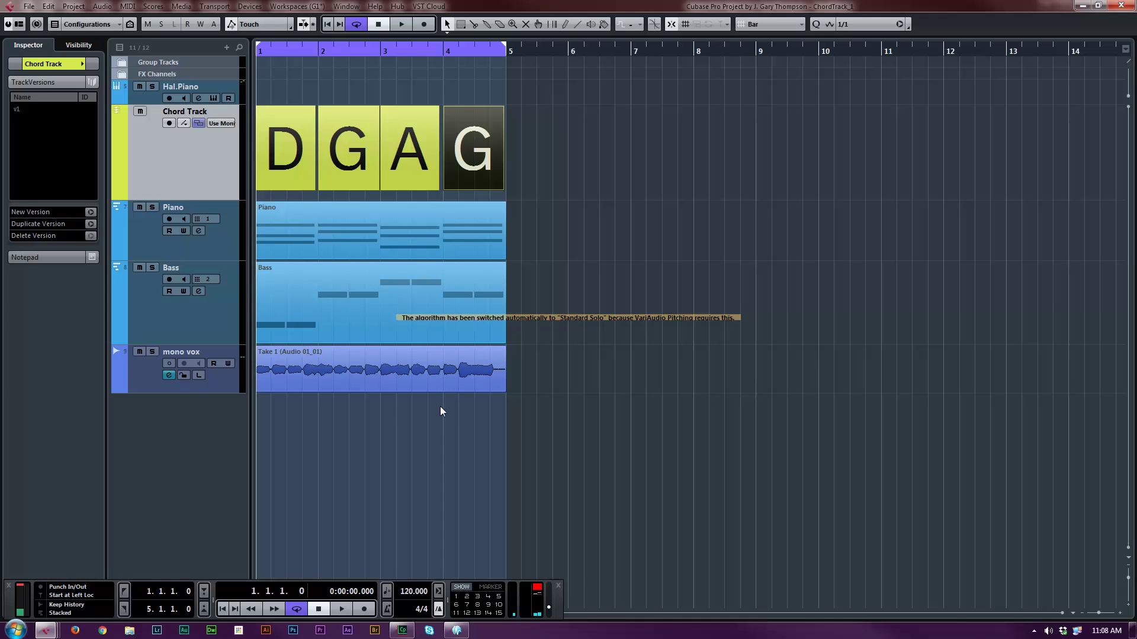
Set the mono vox track's chord-follow voice to Tenor.
click(225, 379)
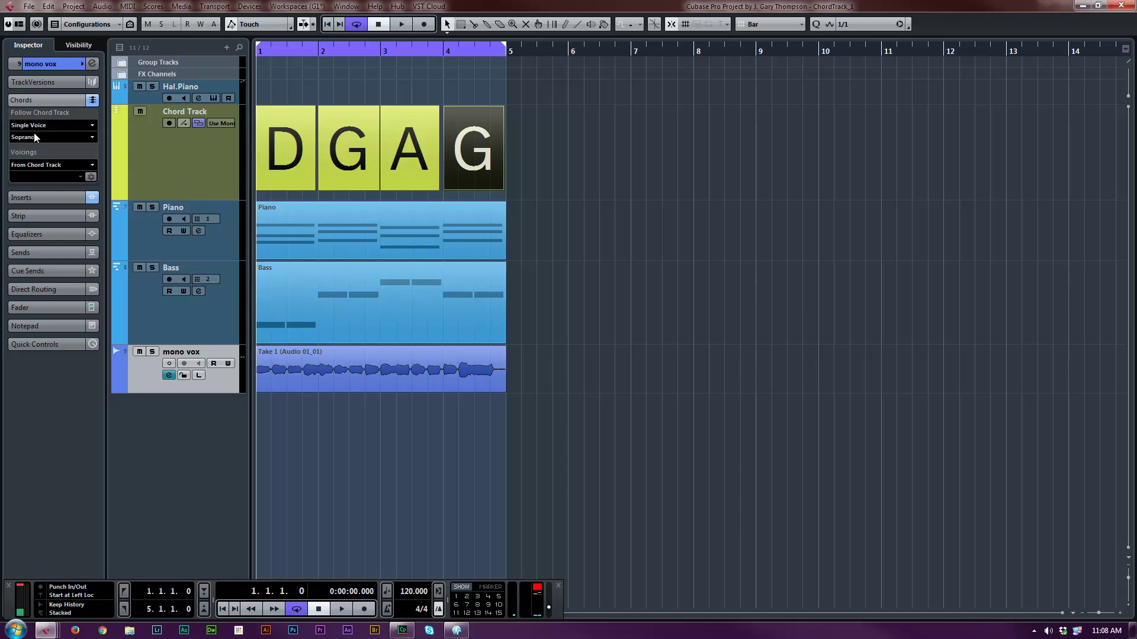
click(81, 138)
click(66, 174)
key(Up)
key(Up)
key(Up)
Play the piano, bass and vocal parts together over the D-G-A-G progression, and stop near the end of bar 4.
click(155, 368)
click(292, 365)
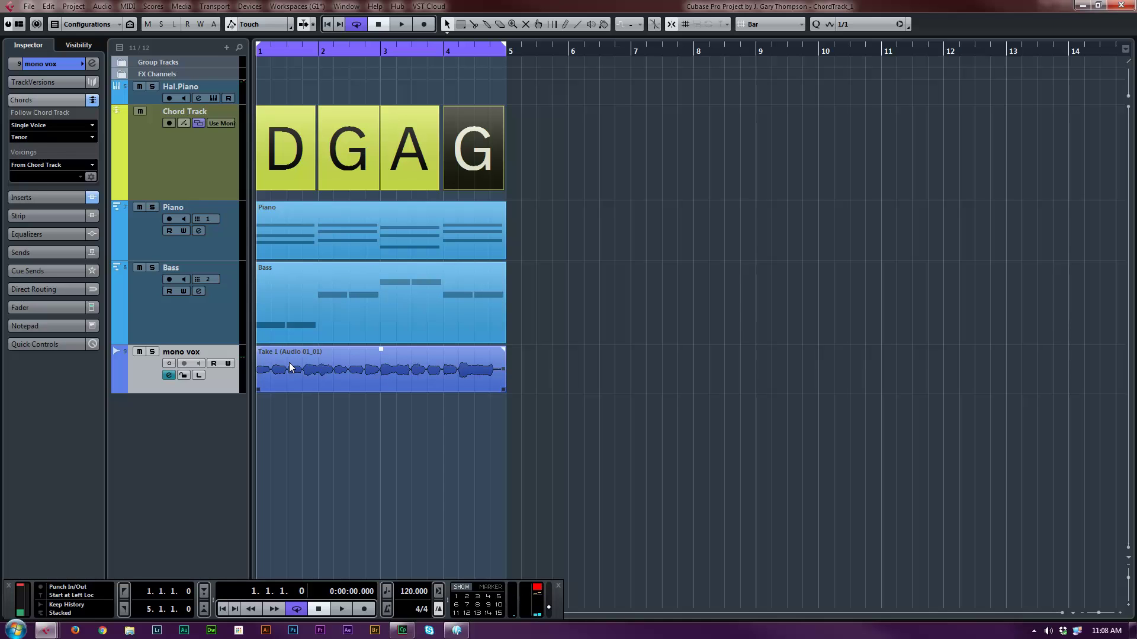
key(space)
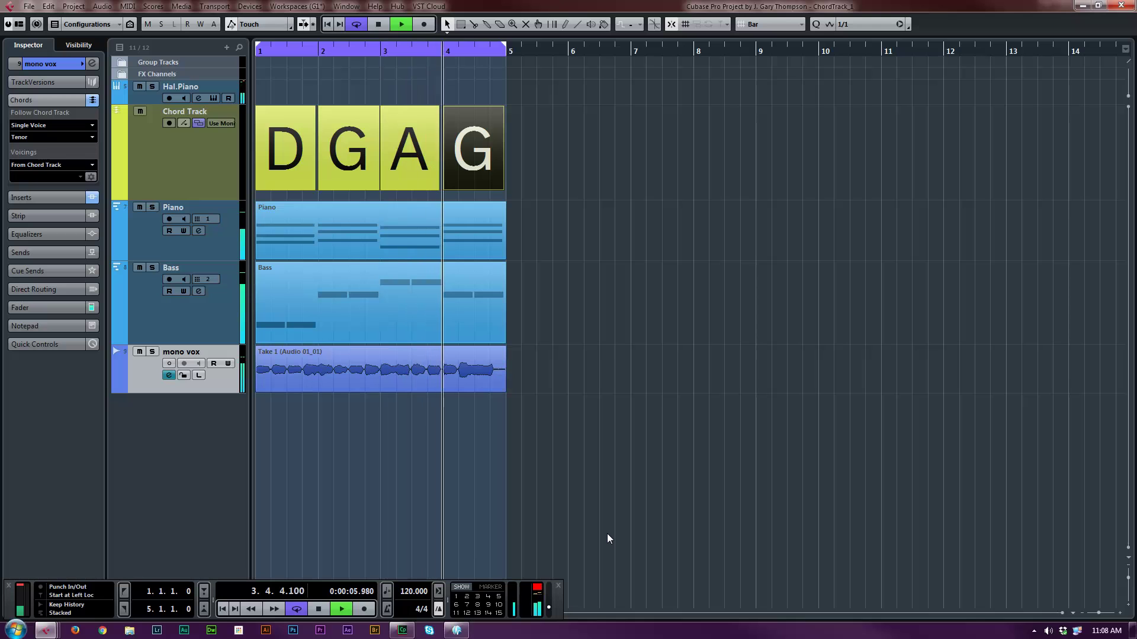
key(space)
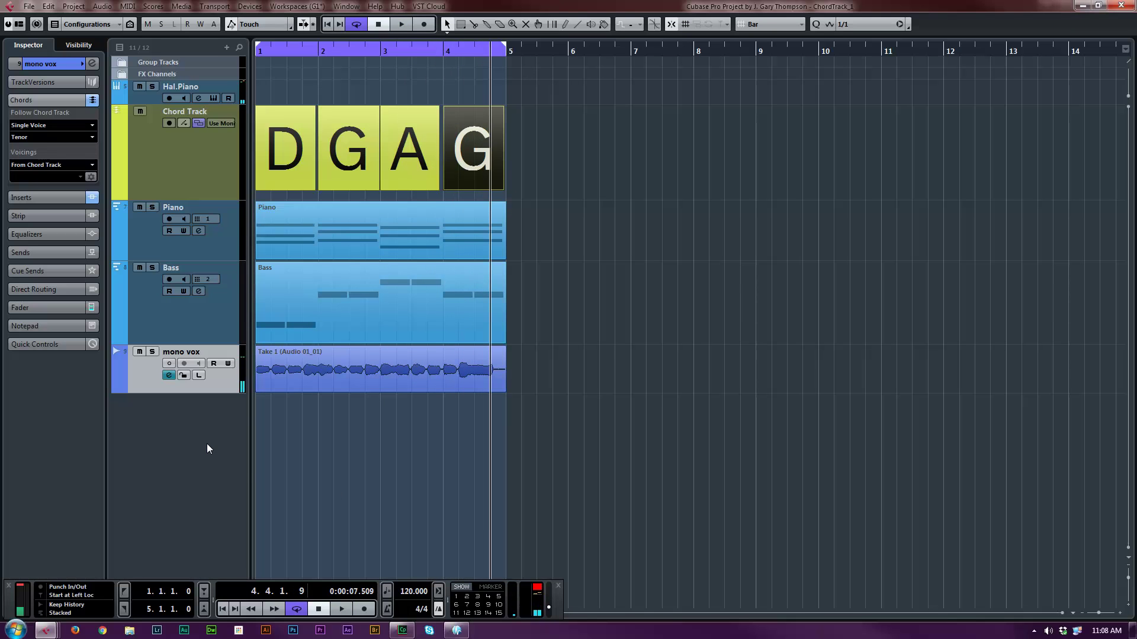
Duplicate the chord track's version v1 and keep the copy active.
click(178, 145)
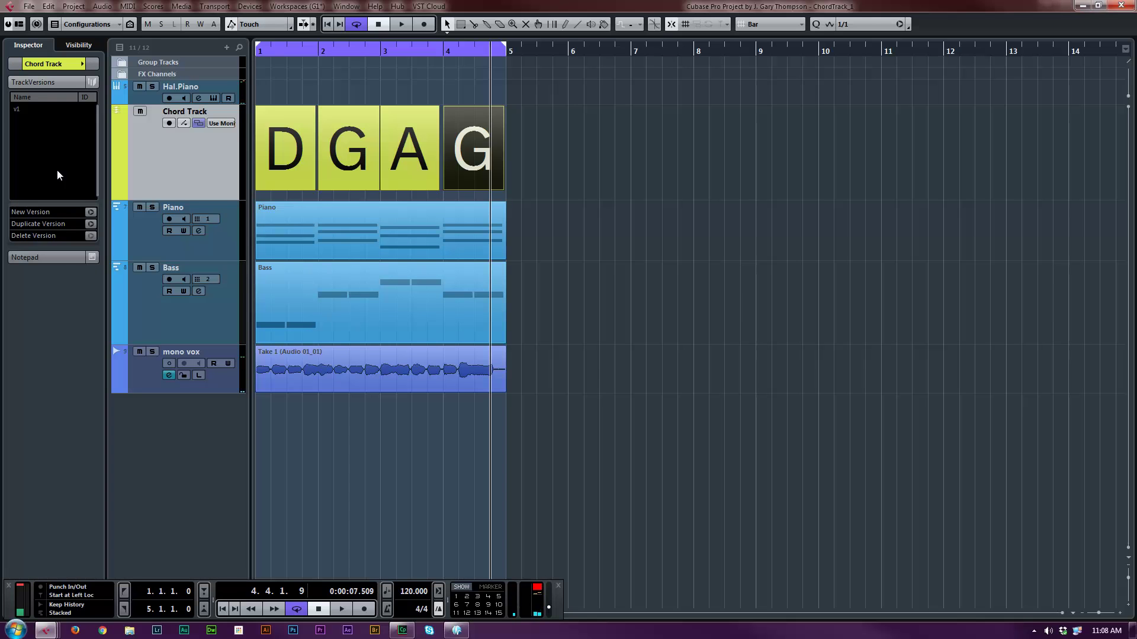
click(90, 224)
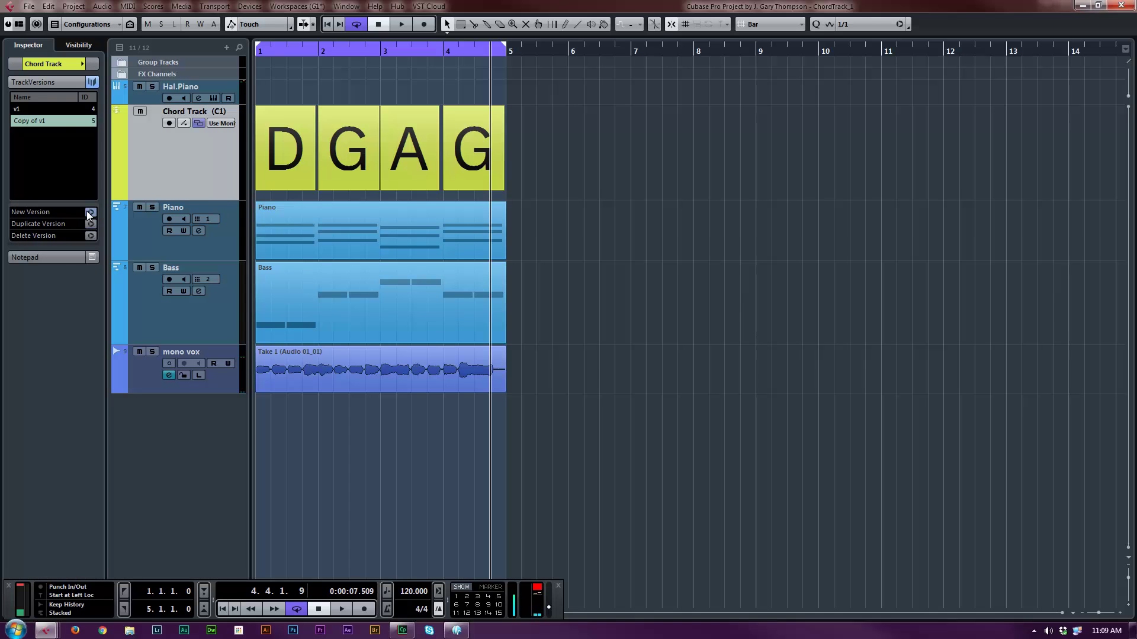
double_click(47, 121)
Change all four chords in the duplicated chord track version to minor: Dmin, Gmin, Amin and Gmin.
double_click(275, 148)
click(265, 233)
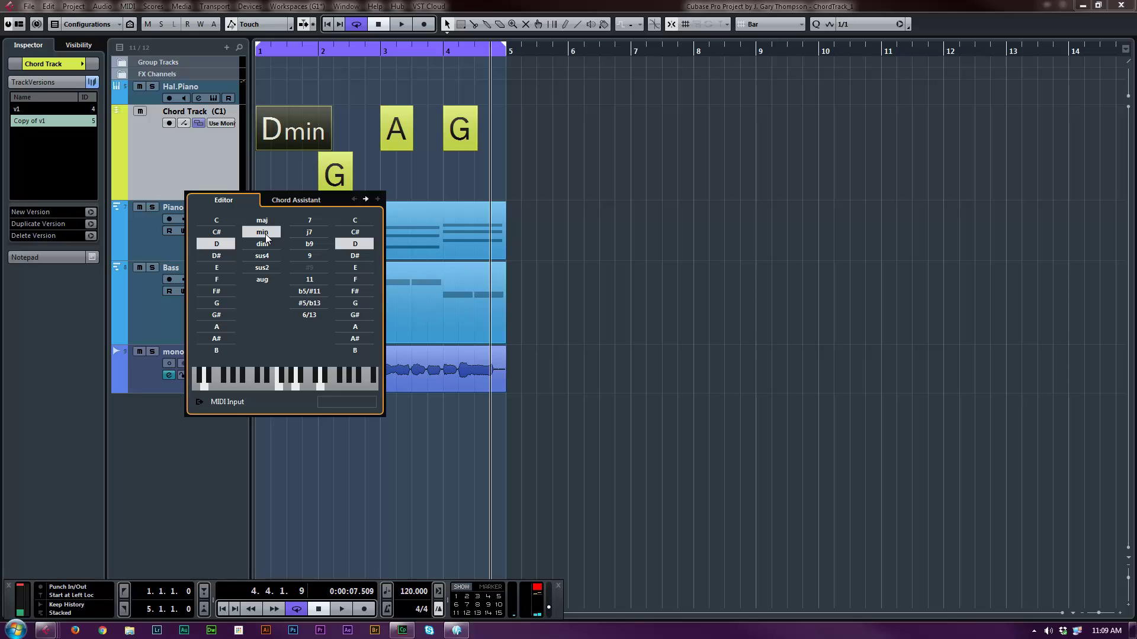
key(Right)
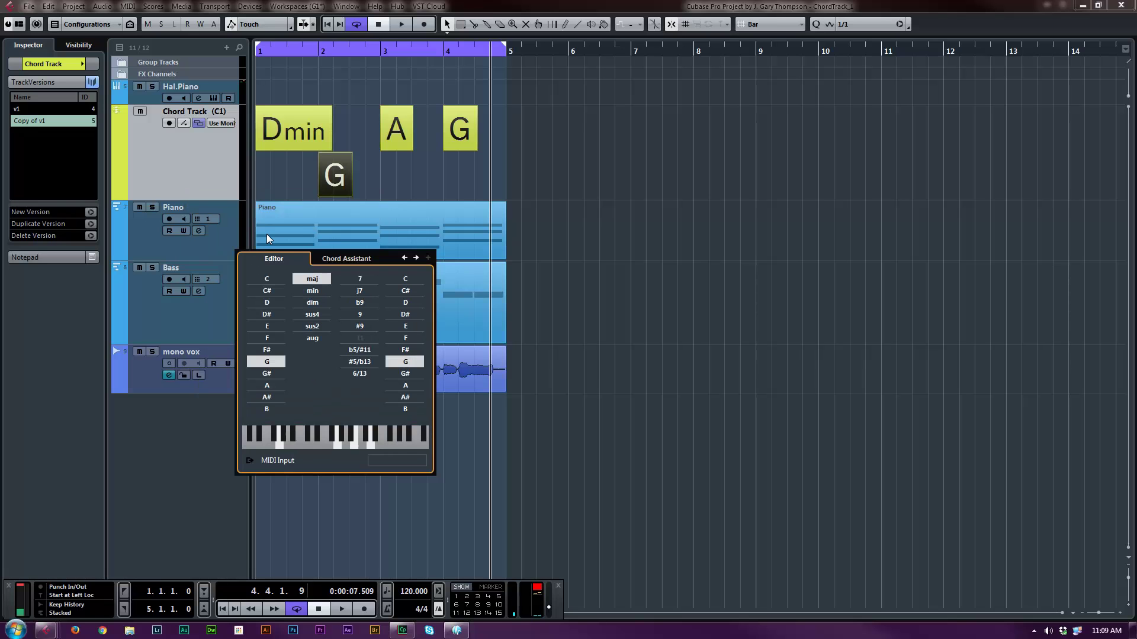
click(324, 291)
key(Right)
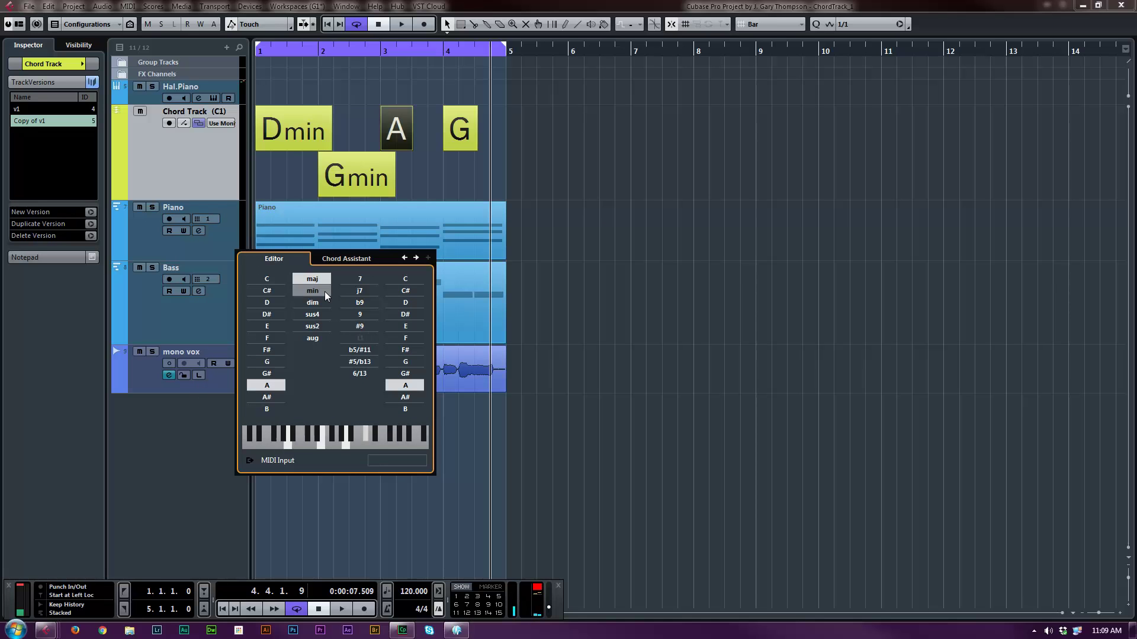
click(322, 294)
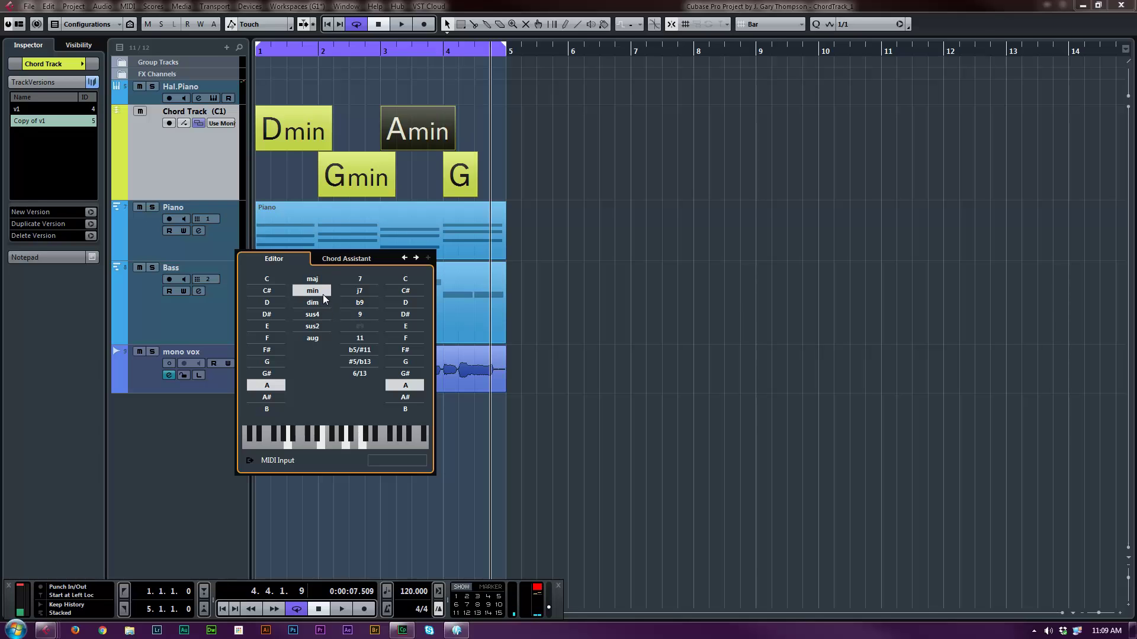
key(Right)
click(321, 291)
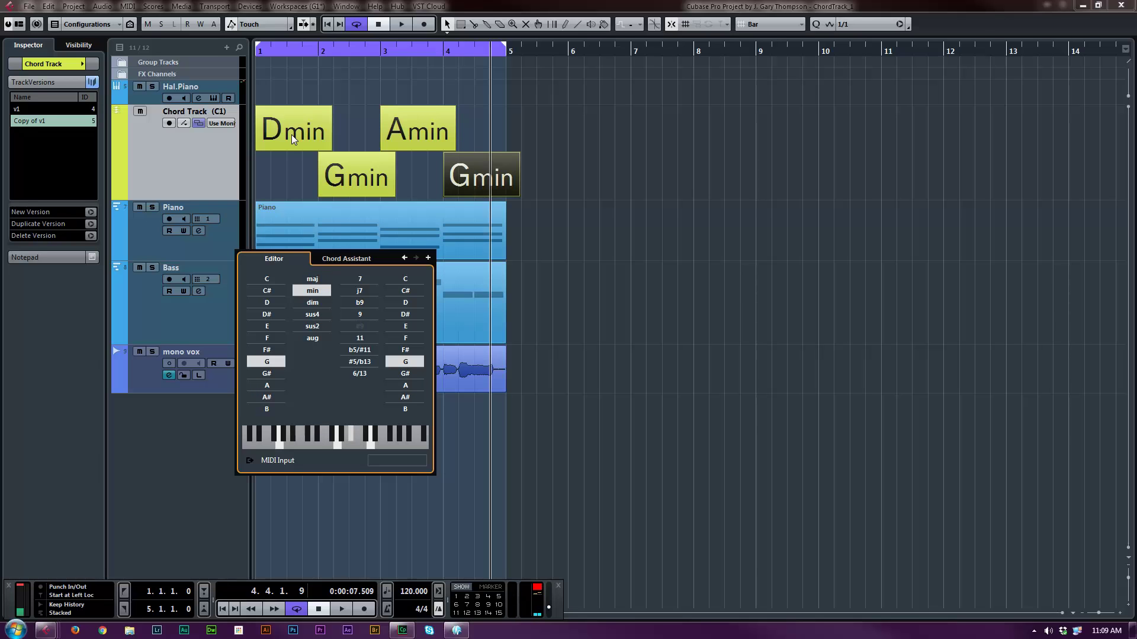
key(Escape)
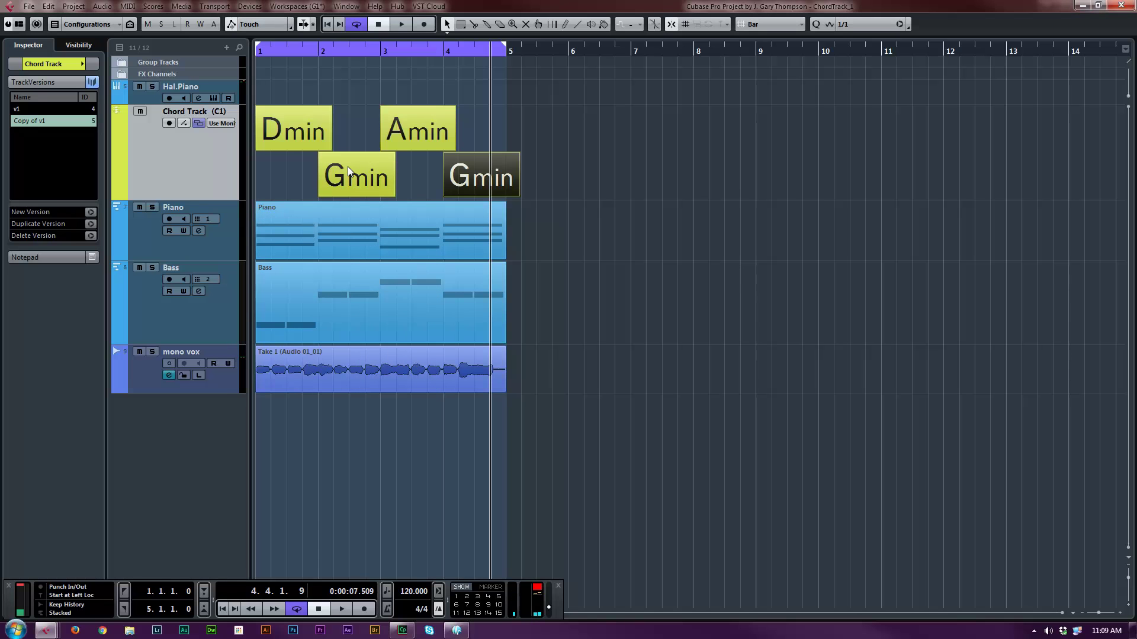
Play from the project start to compare the minor progression with v1, and finish with Copy of v1 active.
key(KP_Decimal)
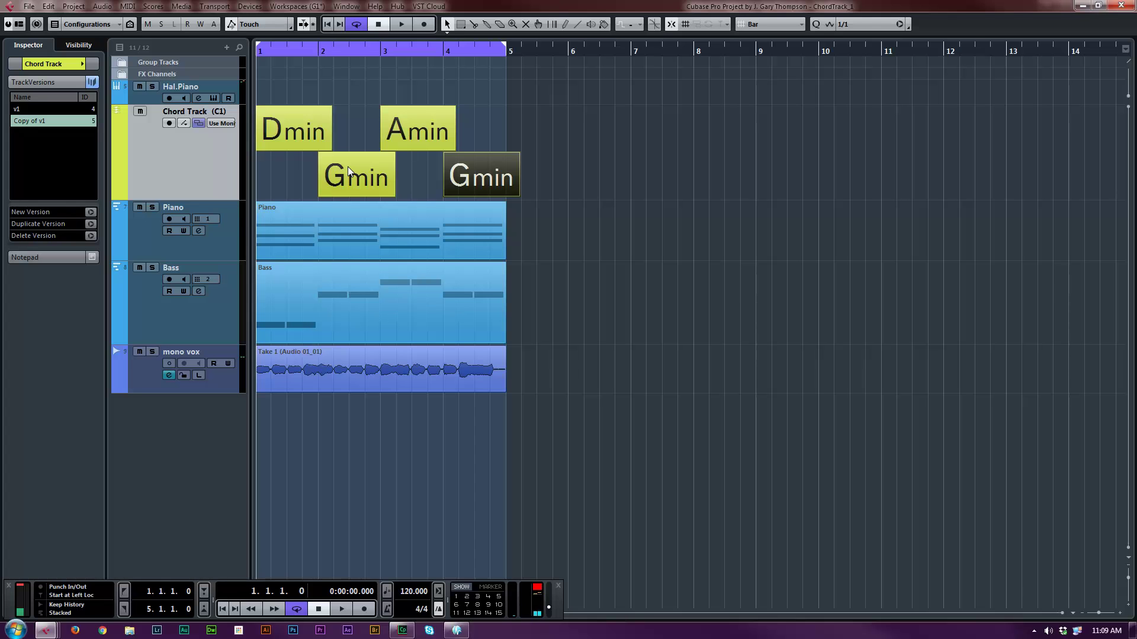
key(space)
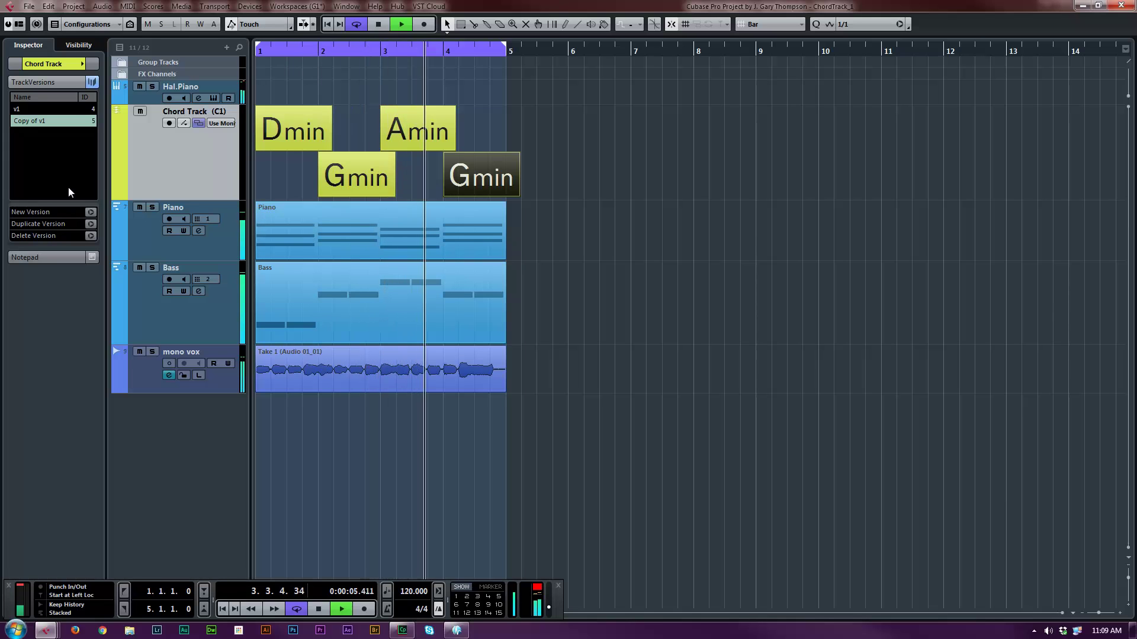
click(54, 111)
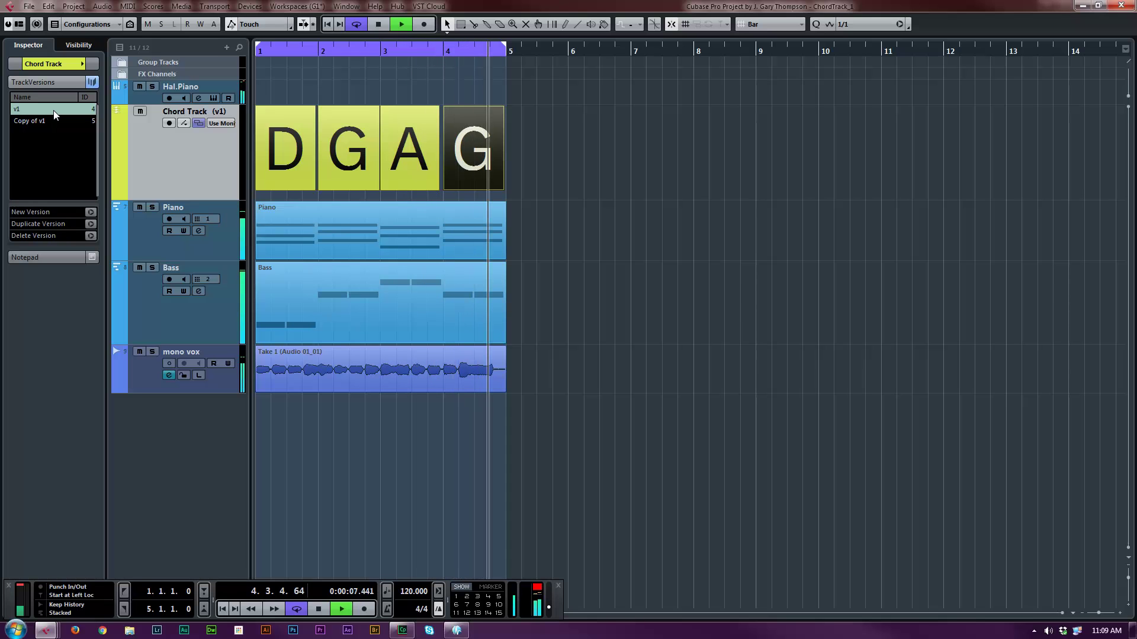
key(space)
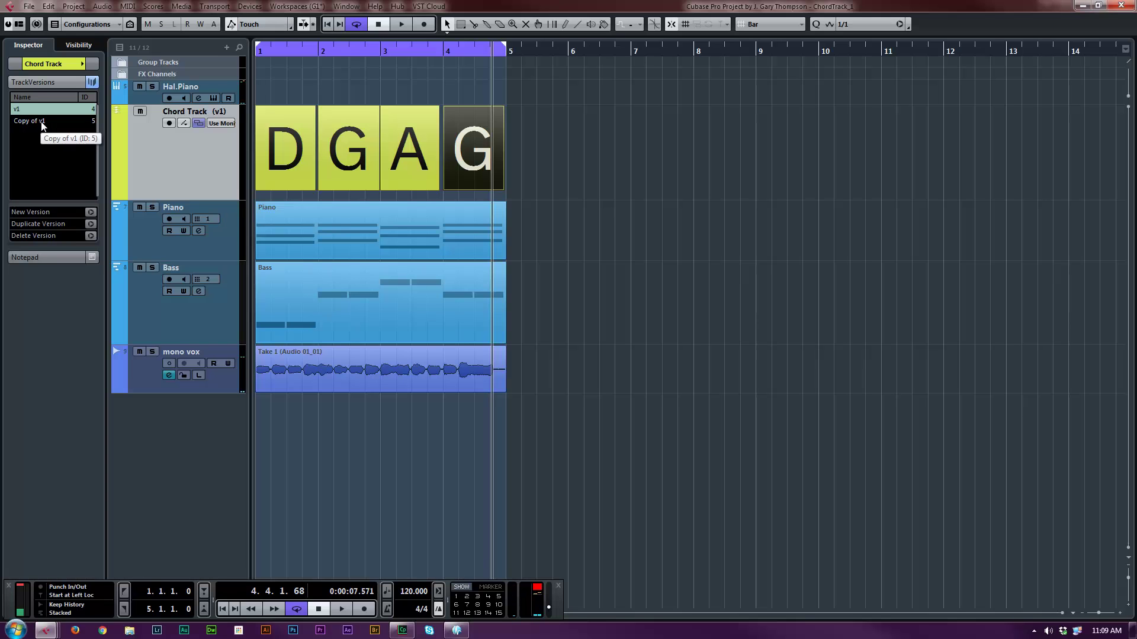
click(43, 122)
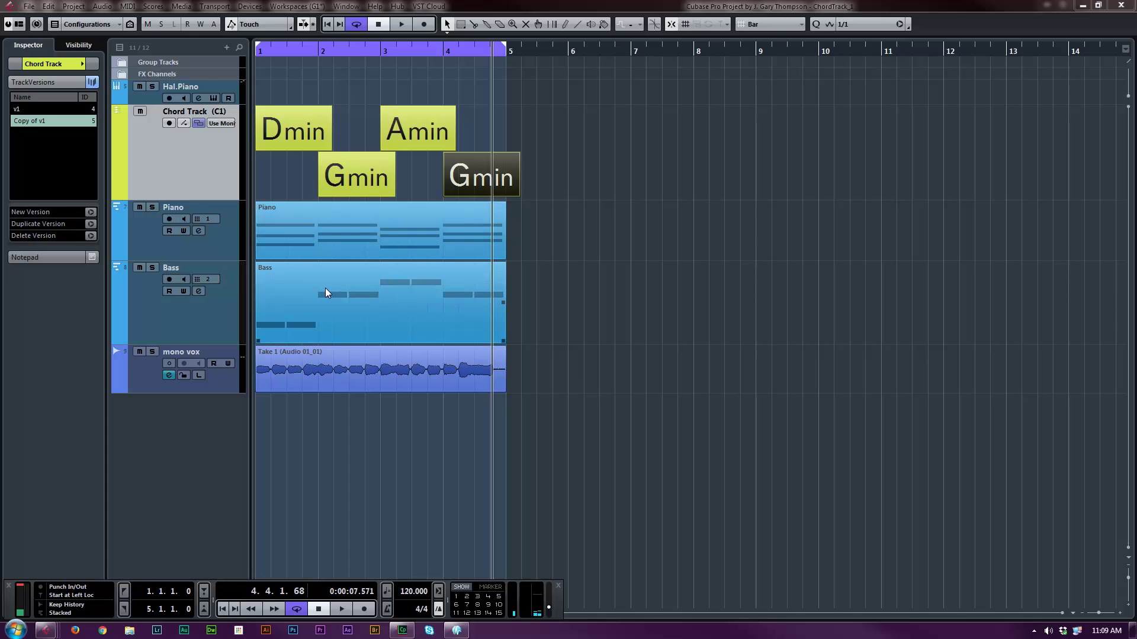
Duplicate the mono vox track twice to get three vocal tracks.
click(149, 369)
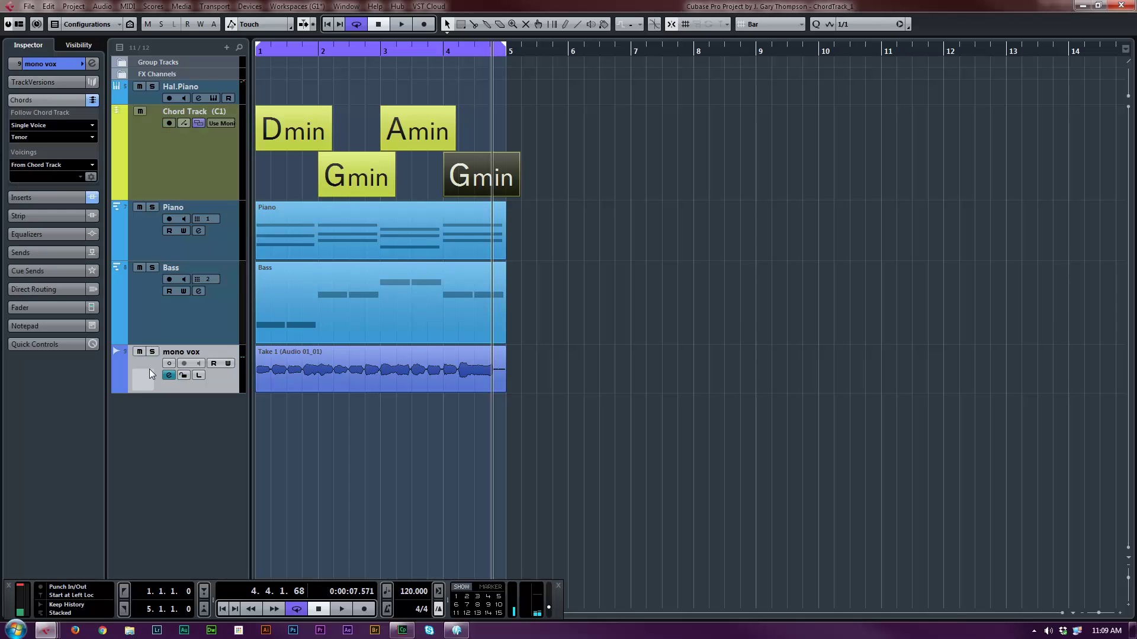
right_click(150, 368)
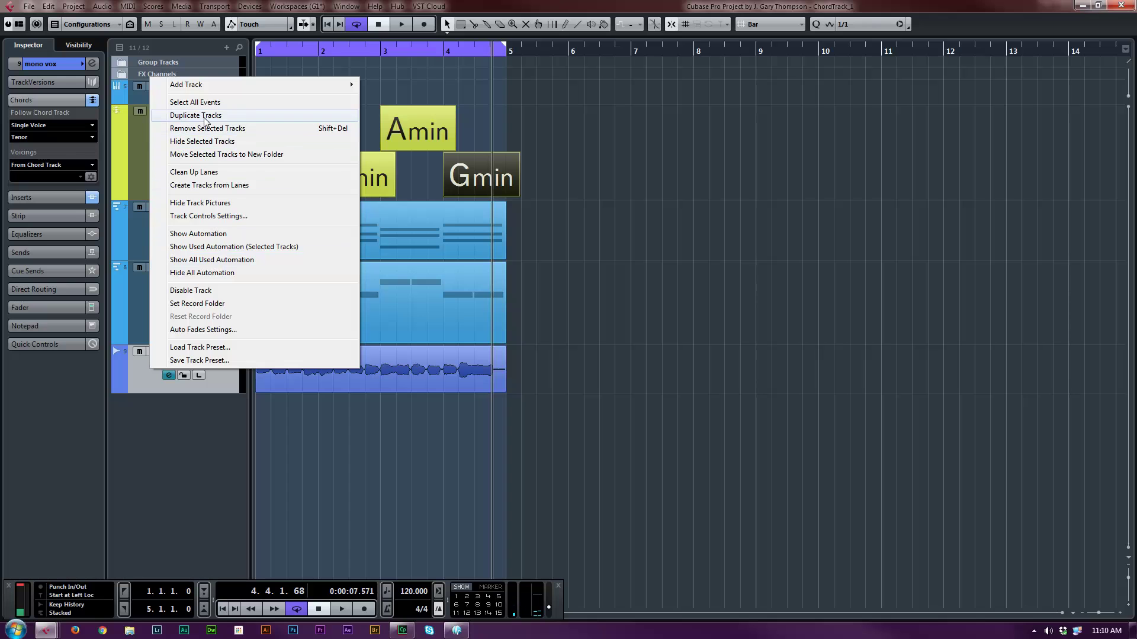
key(Escape)
right_click(146, 426)
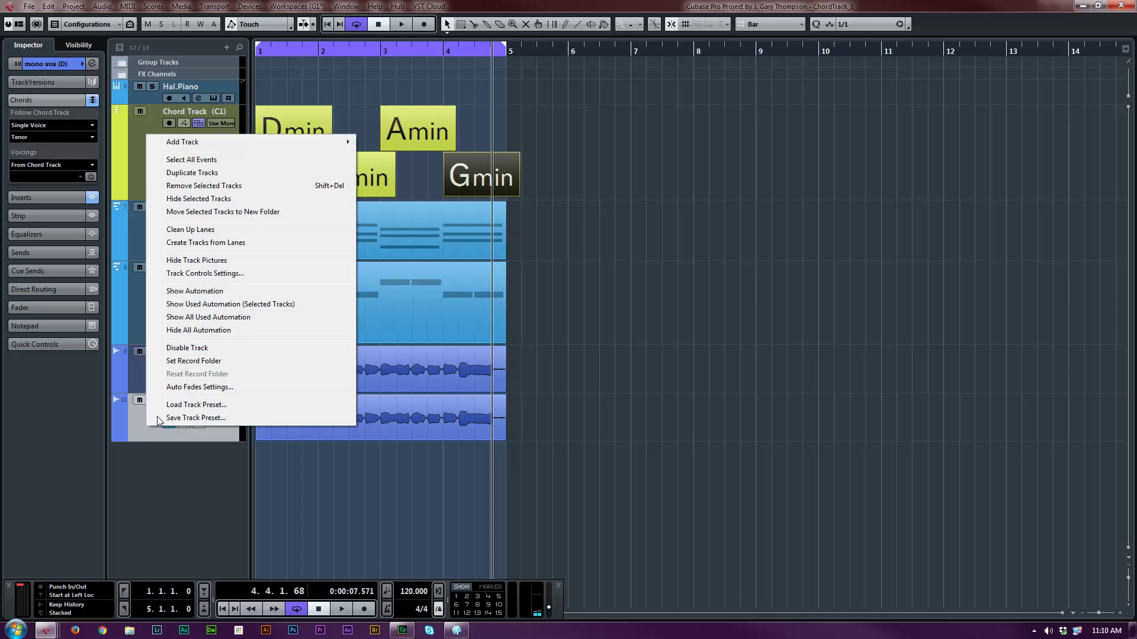
click(194, 173)
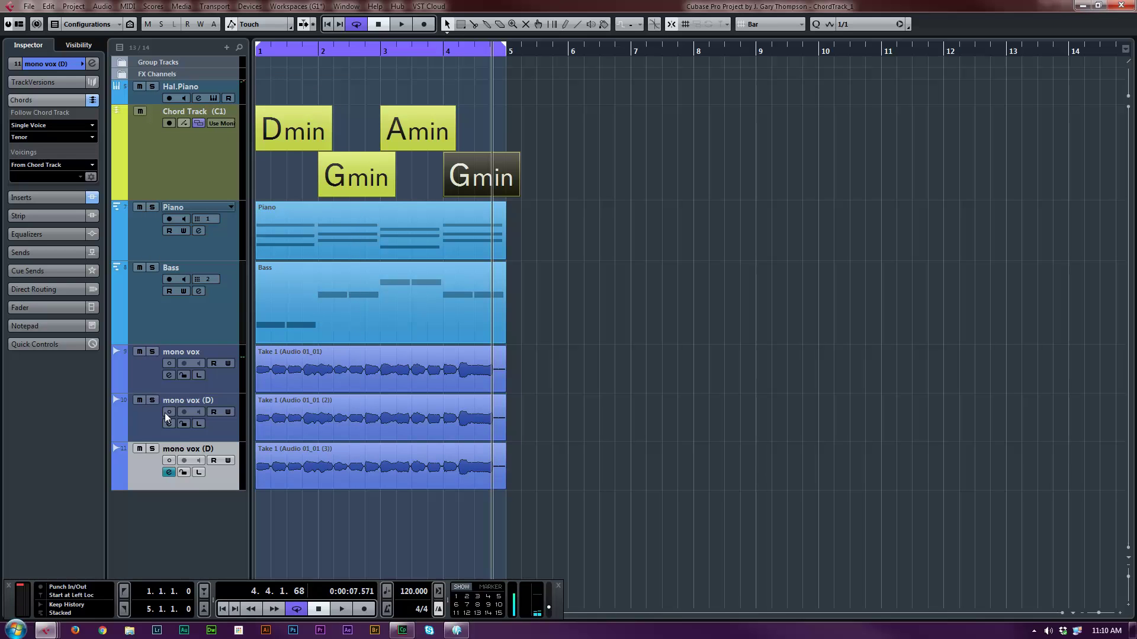
Set the chord-follow voice of the first mono vox duplicate to Alto and of the second to Bass.
click(152, 370)
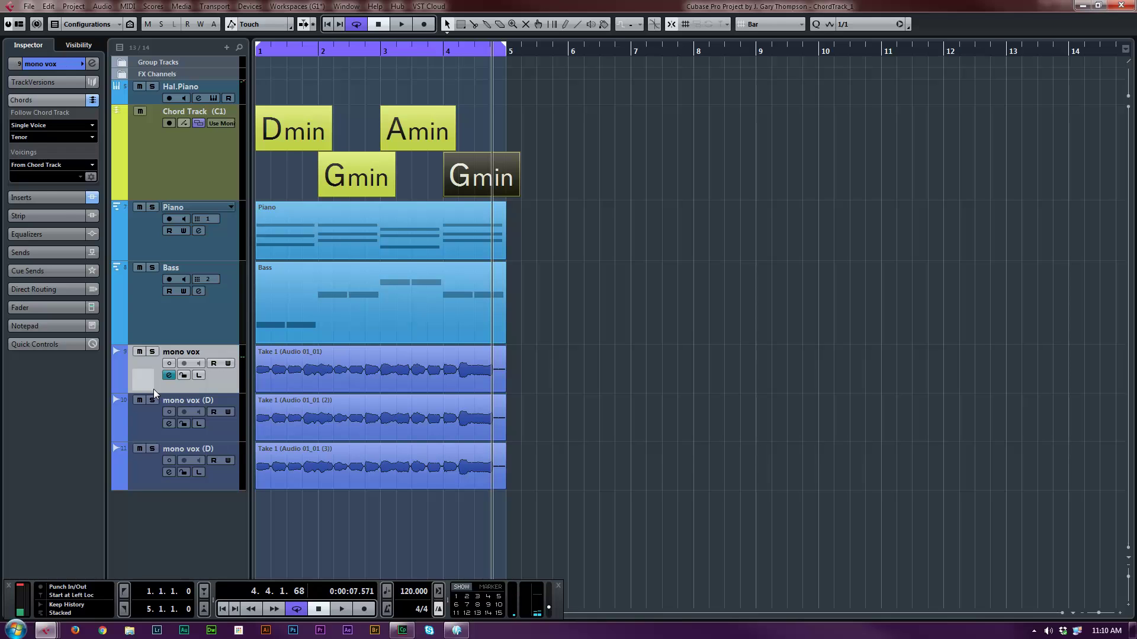
click(147, 425)
click(59, 138)
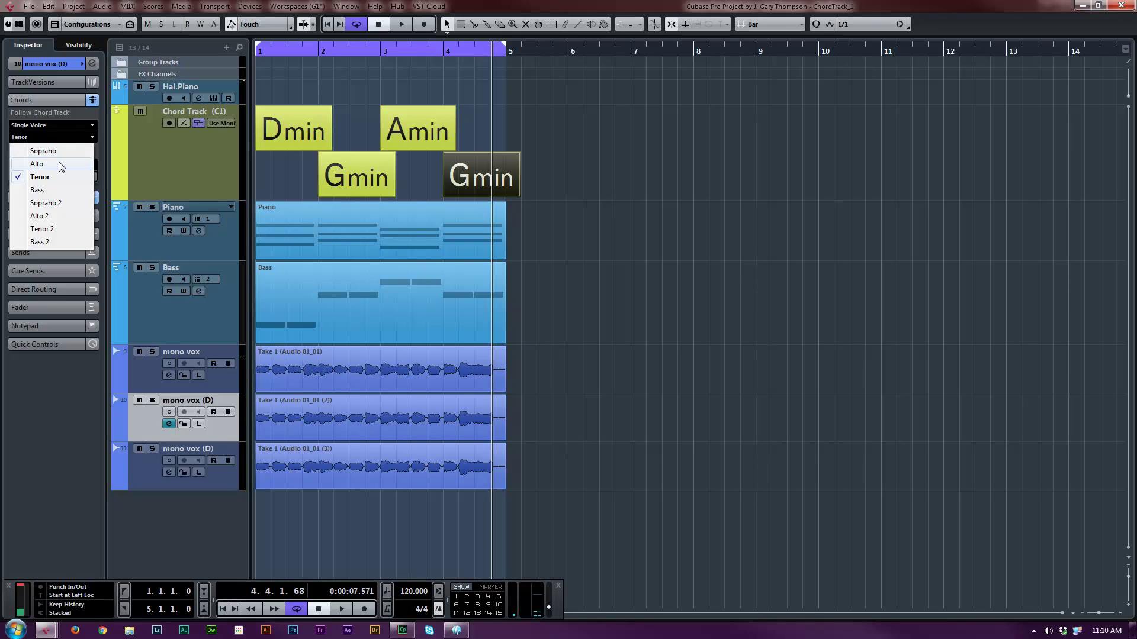
click(58, 163)
click(148, 481)
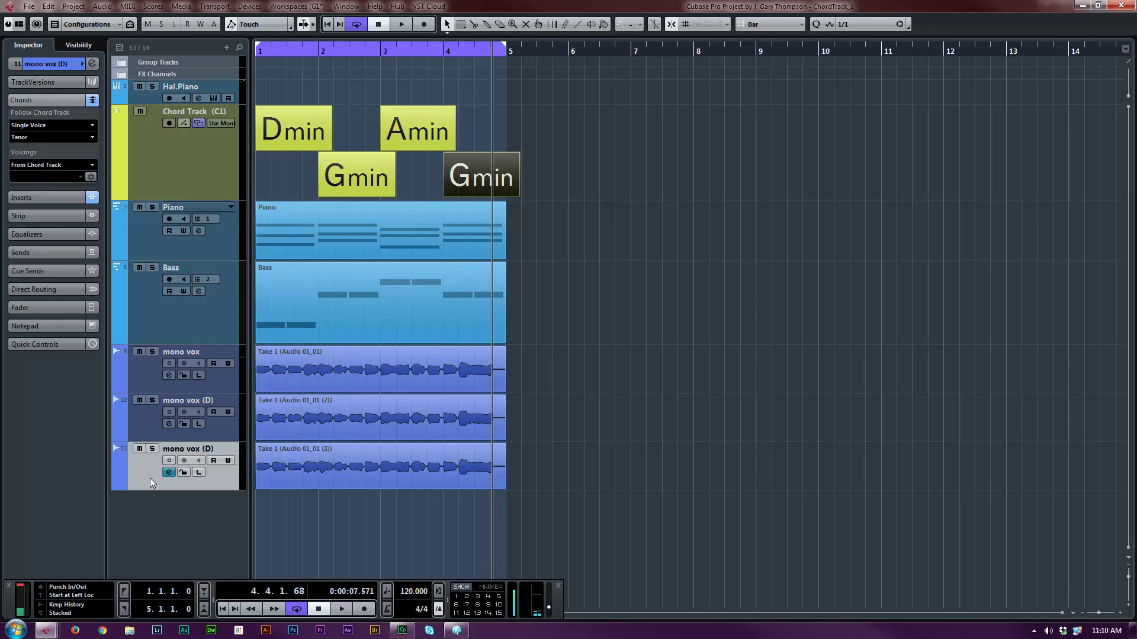
click(44, 137)
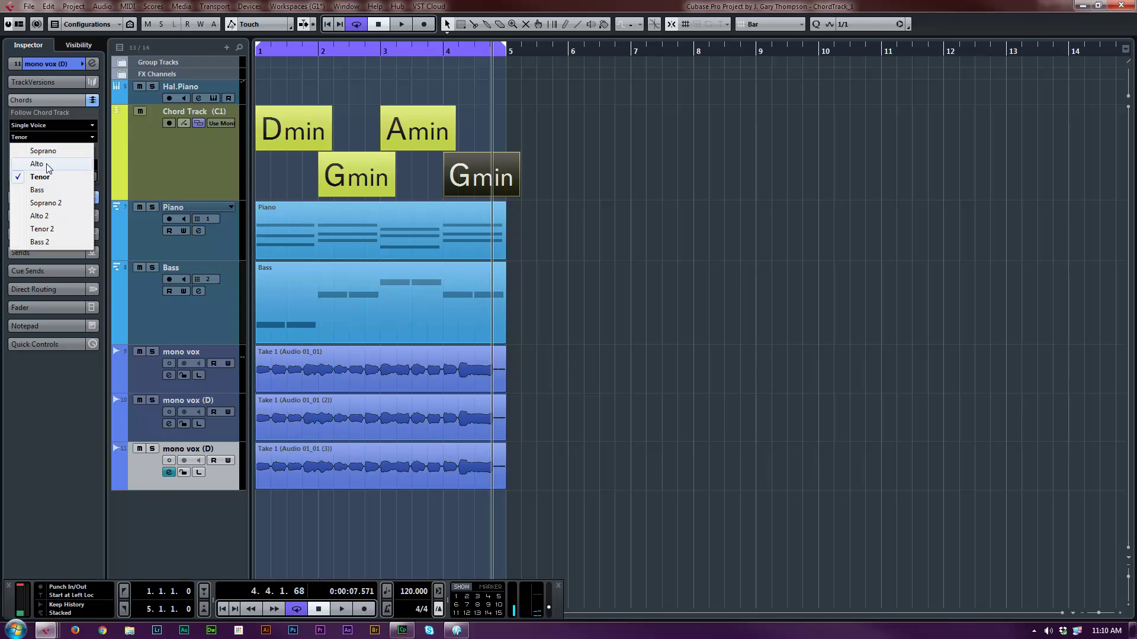
click(45, 191)
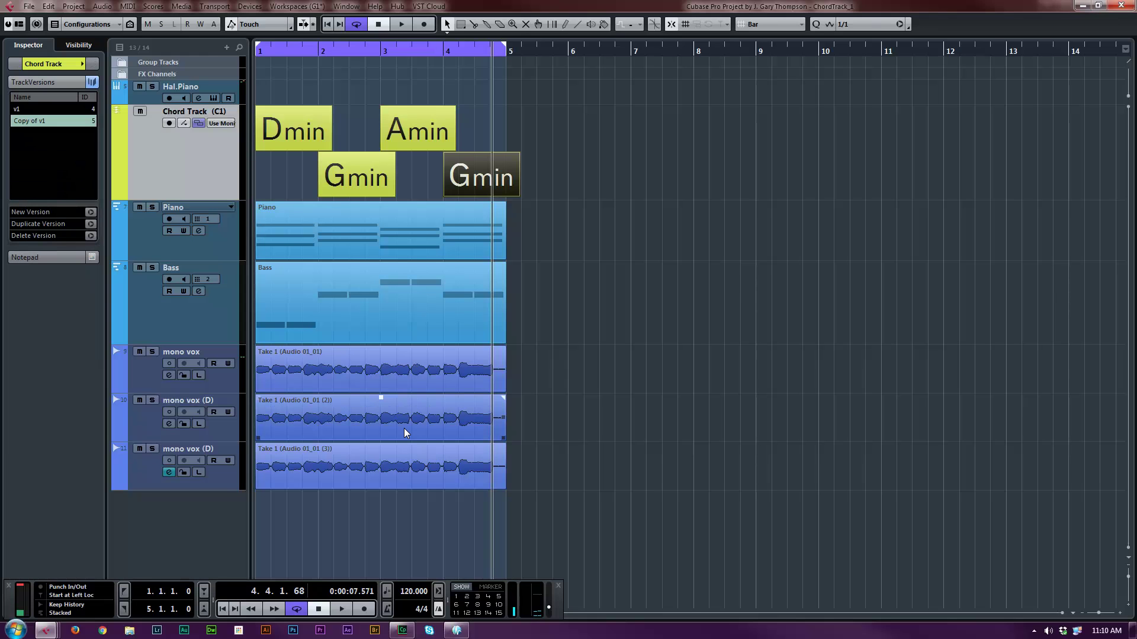
Play the vocal harmonies from the project start, alternating between chord track versions v1 and Copy of v1, and stop on v1.
key(Home)
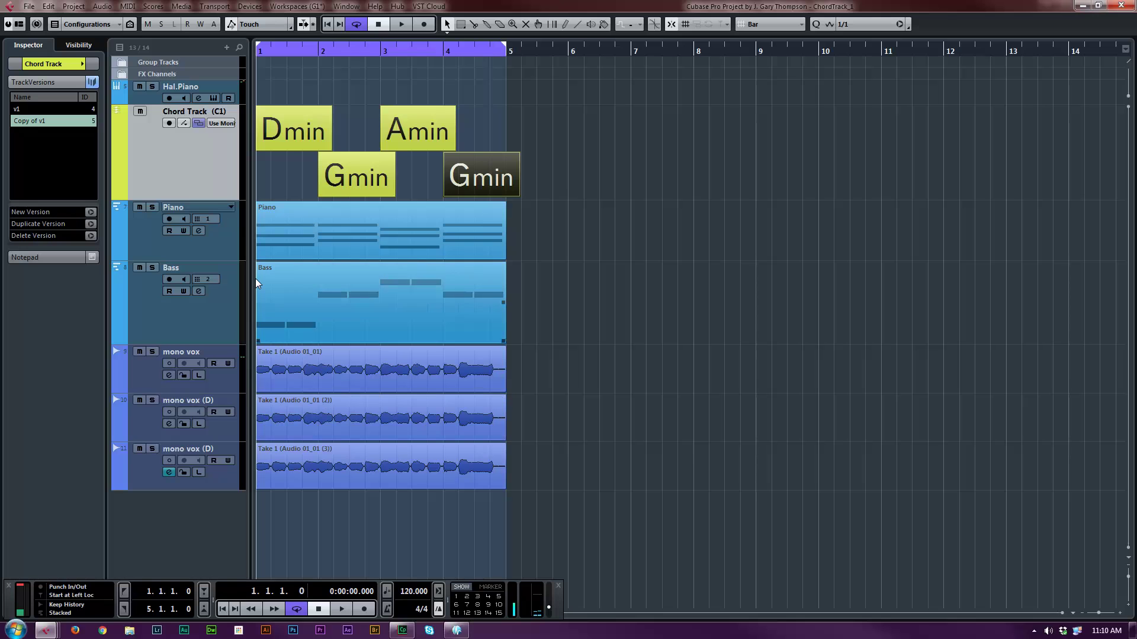
click(58, 108)
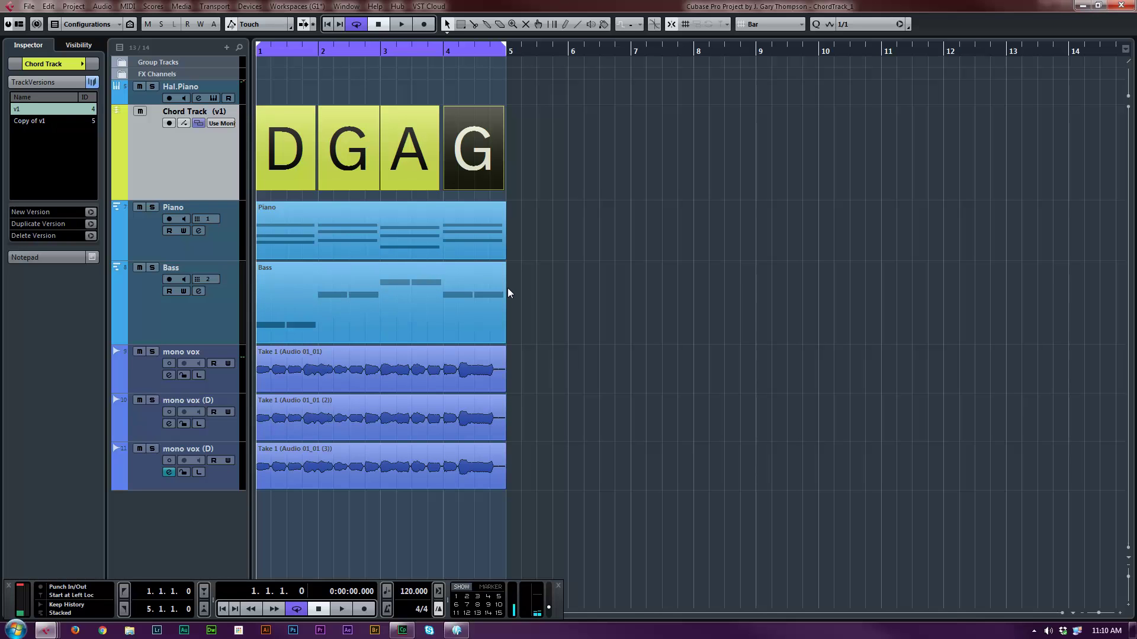
key(space)
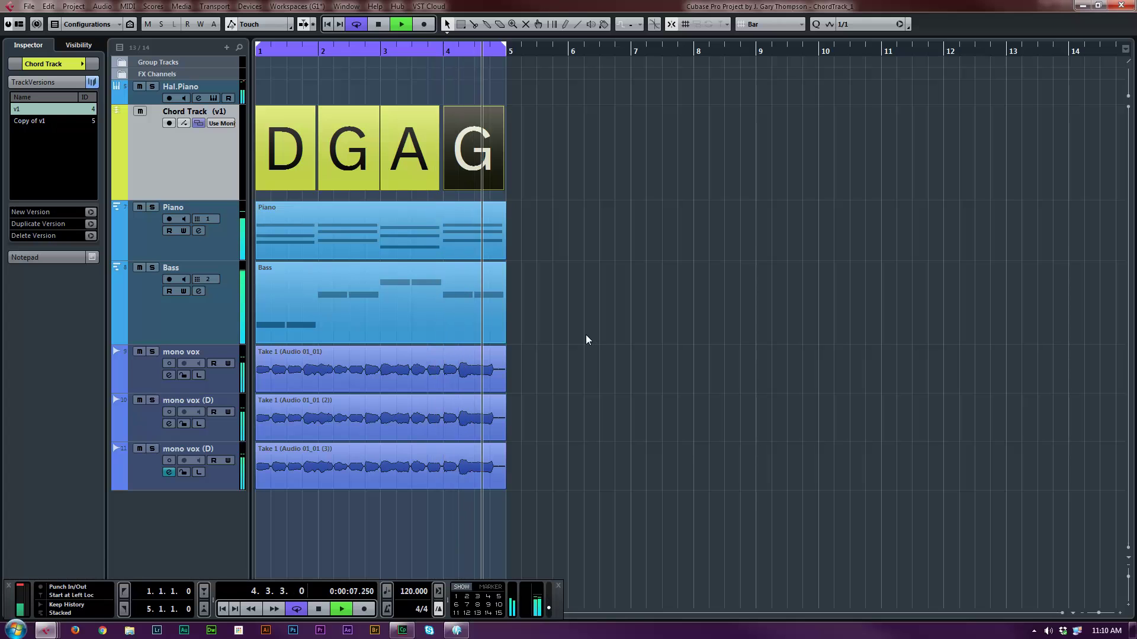
click(29, 122)
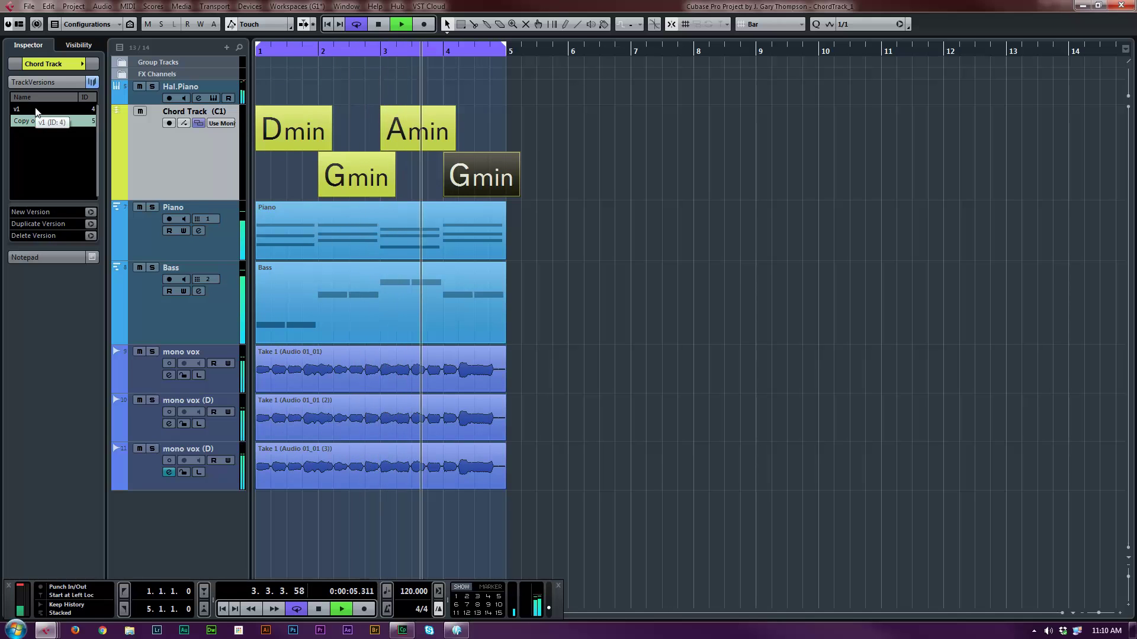
click(35, 111)
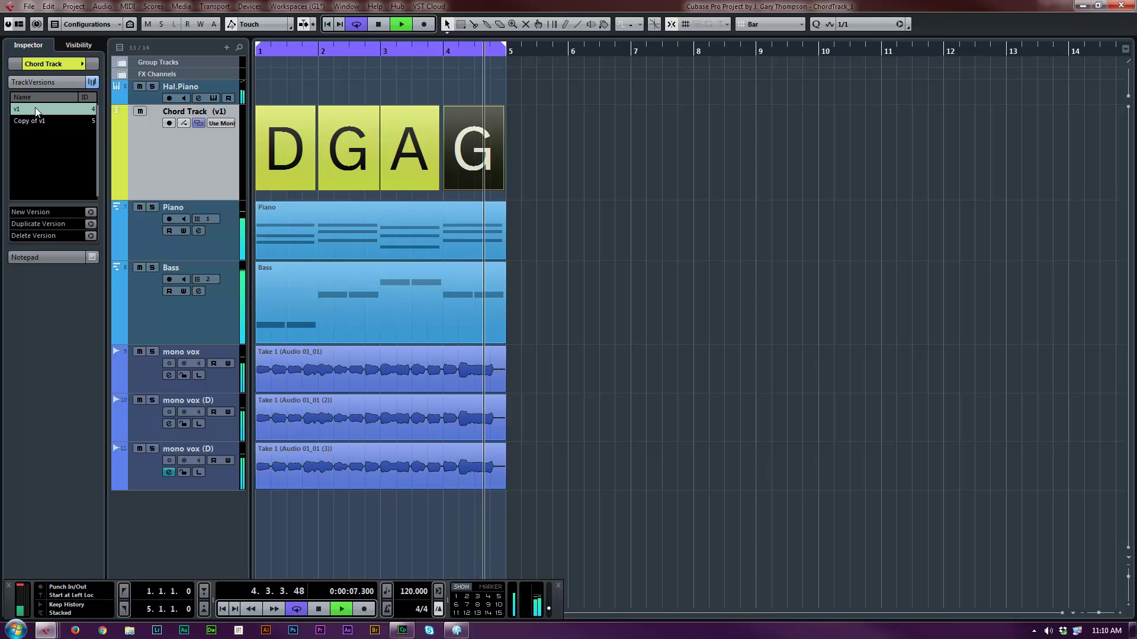
key(space)
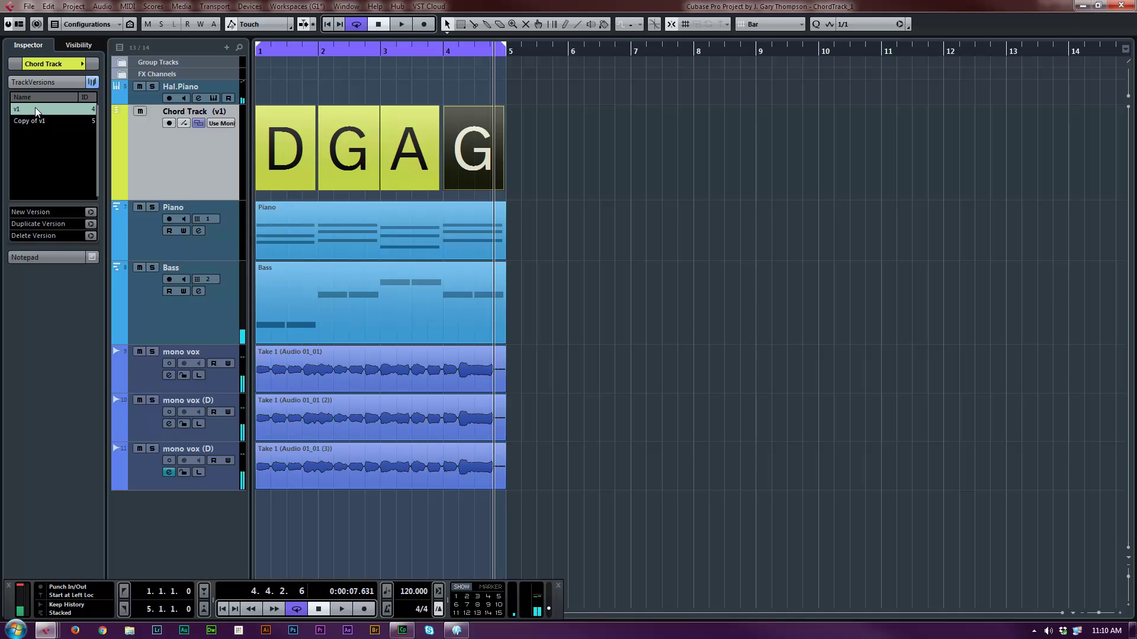